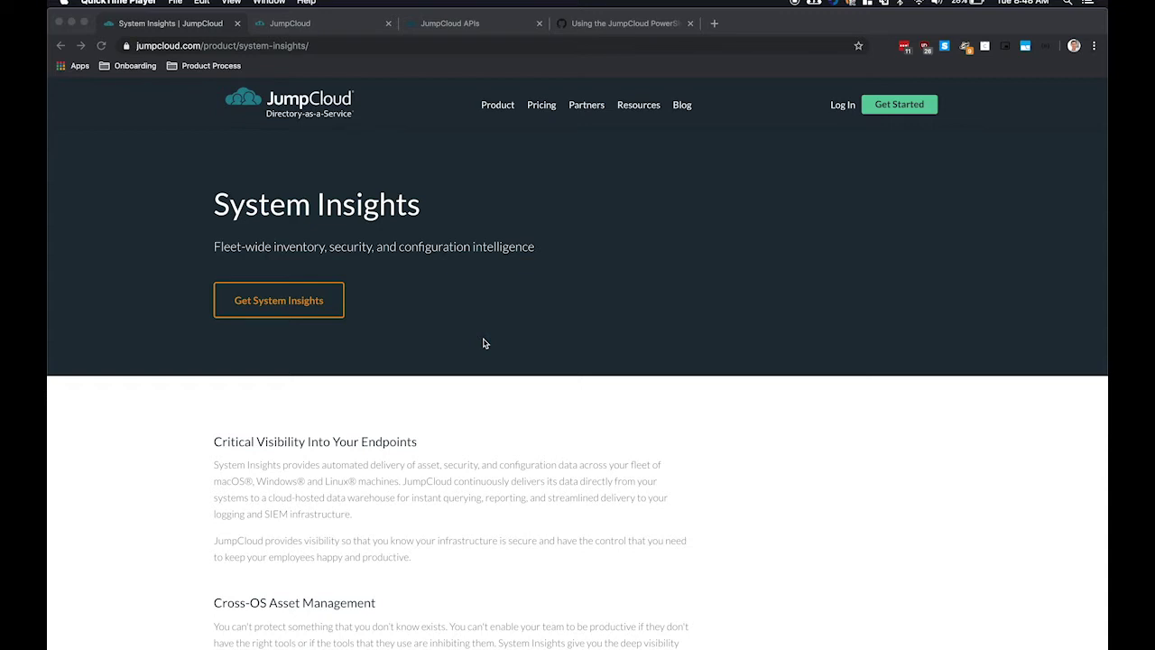
Check Enable System Insights in organization Settings, then open Pauls-Mac.local from the Systems list.
click(343, 33)
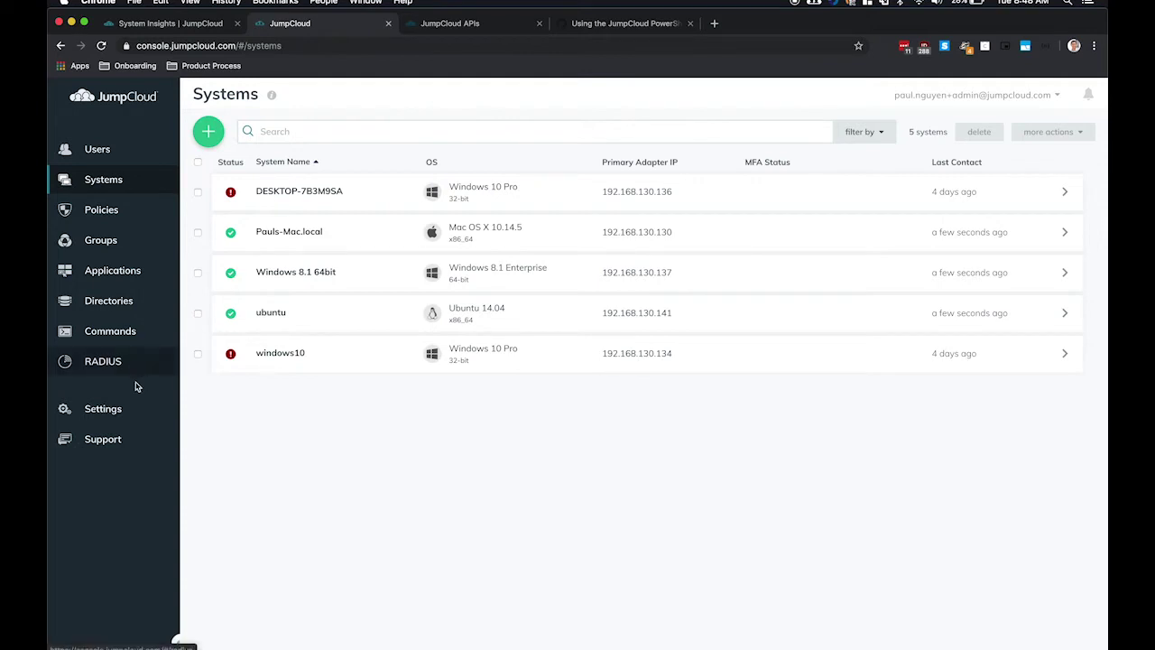
click(112, 417)
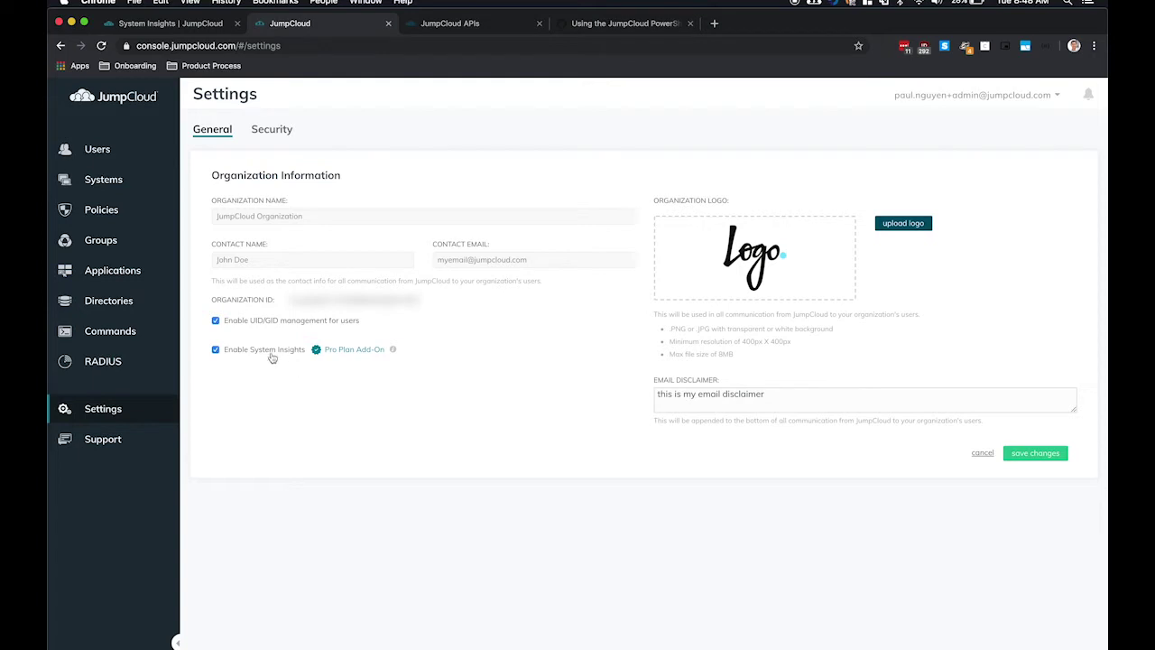
click(135, 187)
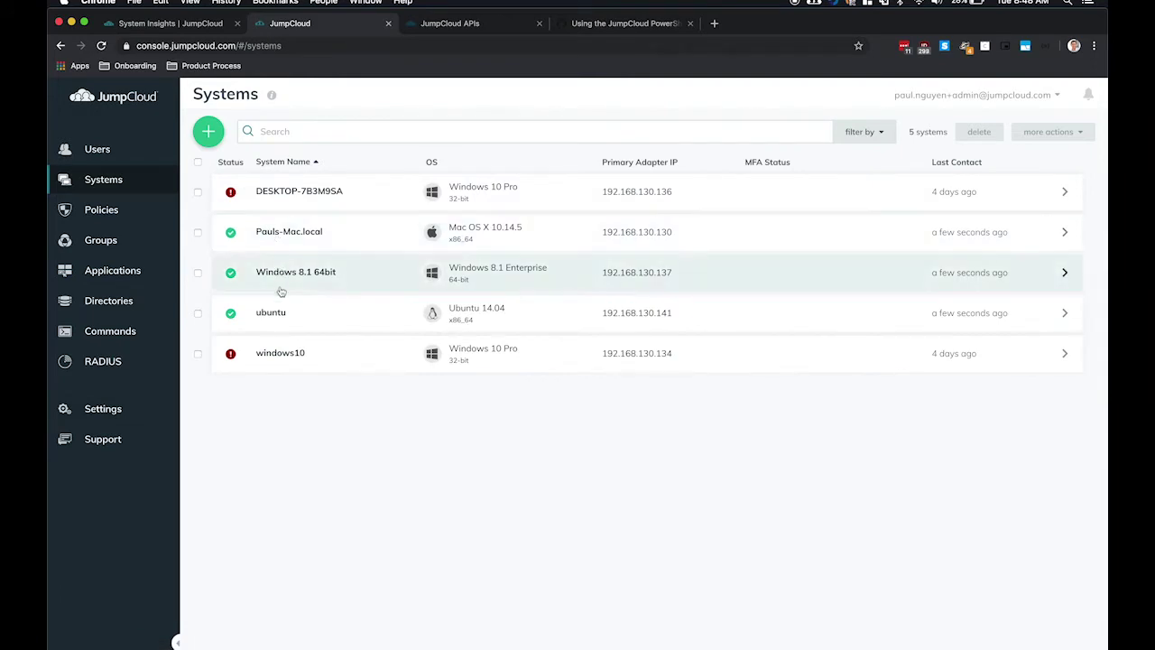
click(279, 236)
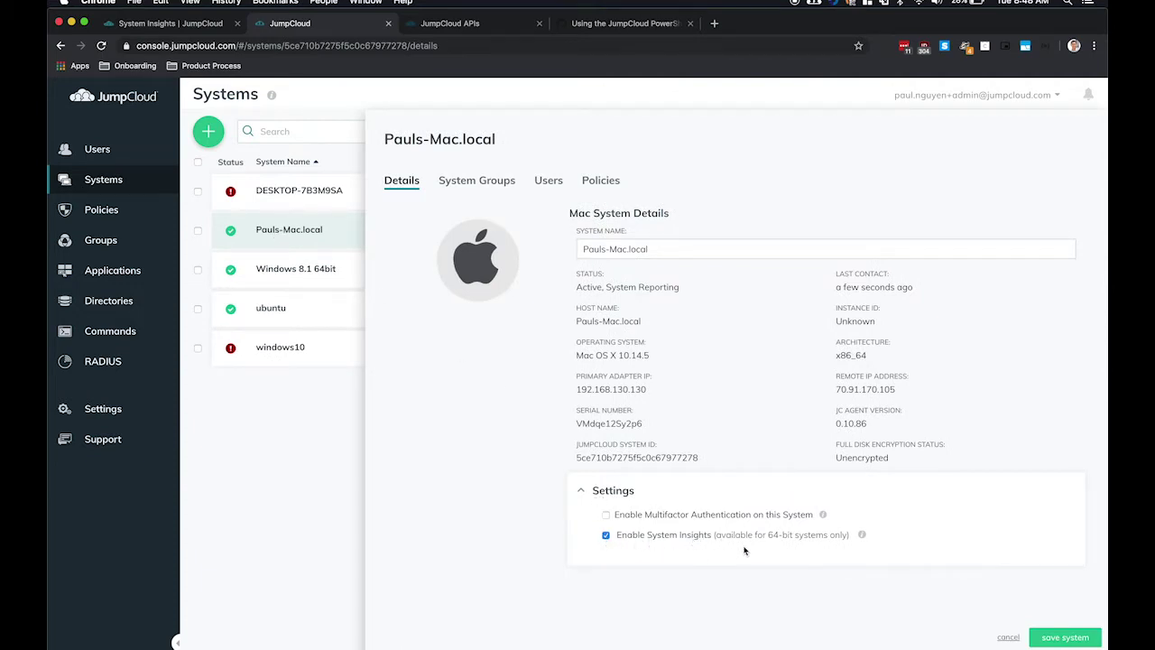
Save Pauls-Mac.local, then select all five systems and bulk-enable System Insights.
click(1063, 637)
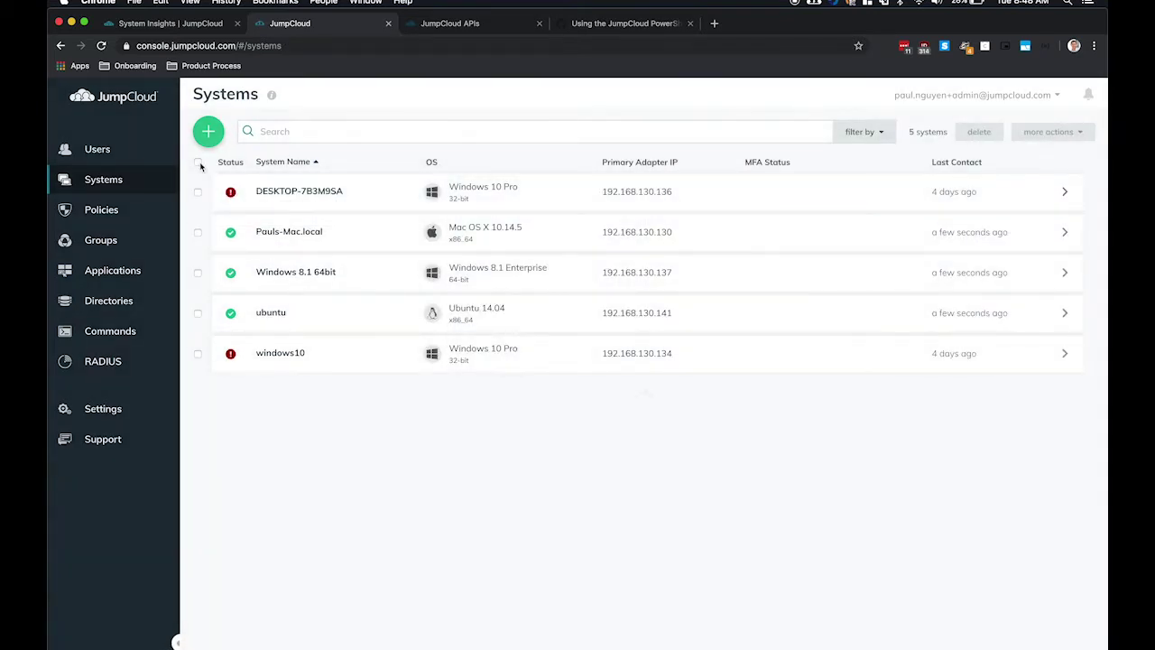
click(198, 163)
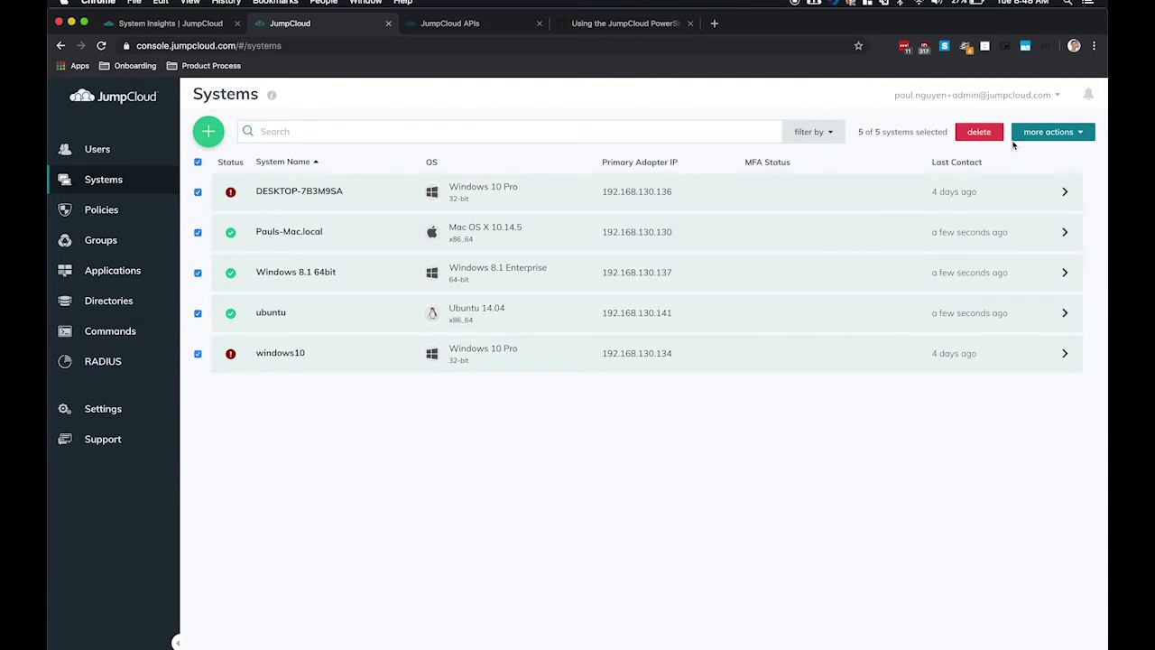
click(1042, 135)
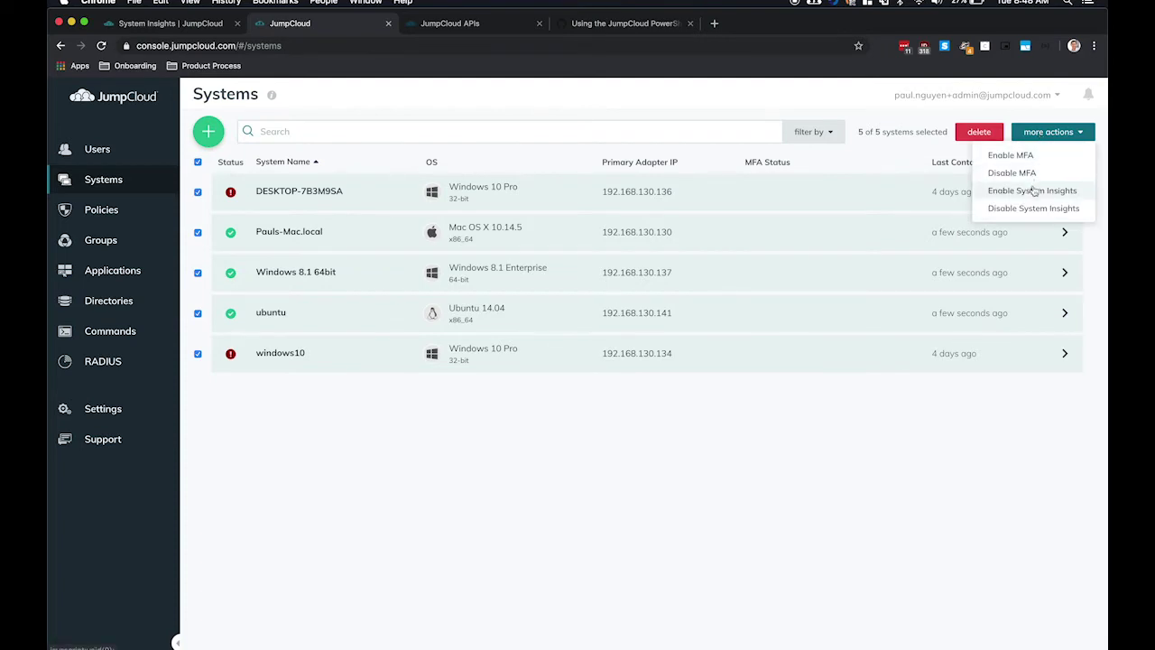
click(784, 440)
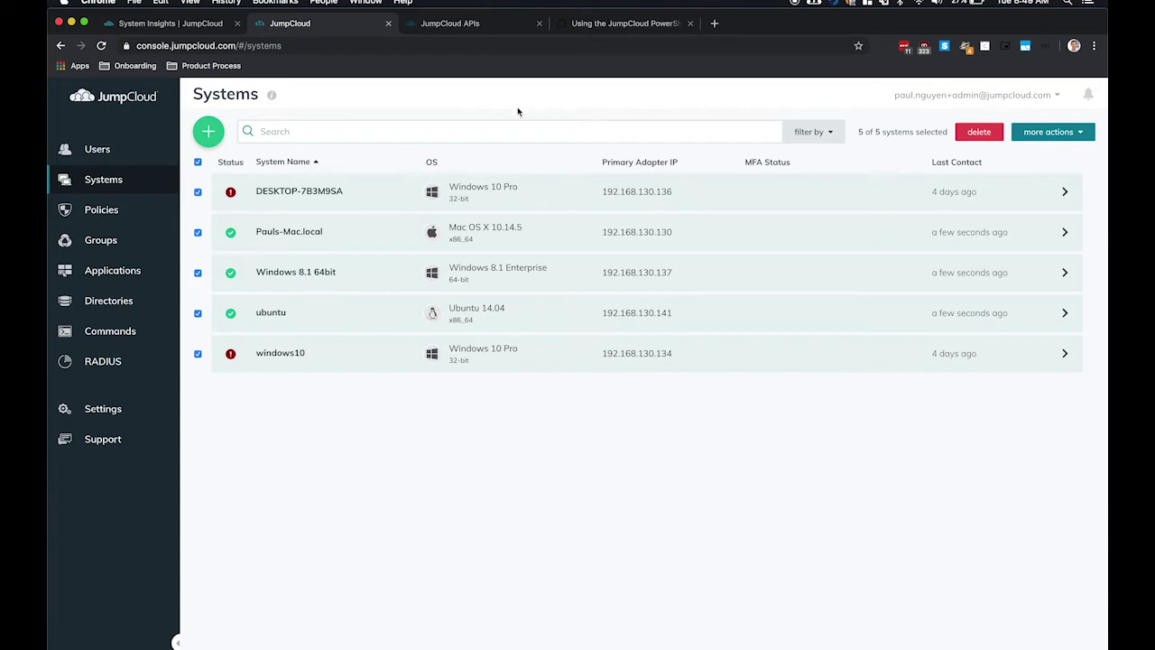
Switch to the JumpCloud API docs at the GET /systeminsights/chrome_extensions endpoint.
click(473, 26)
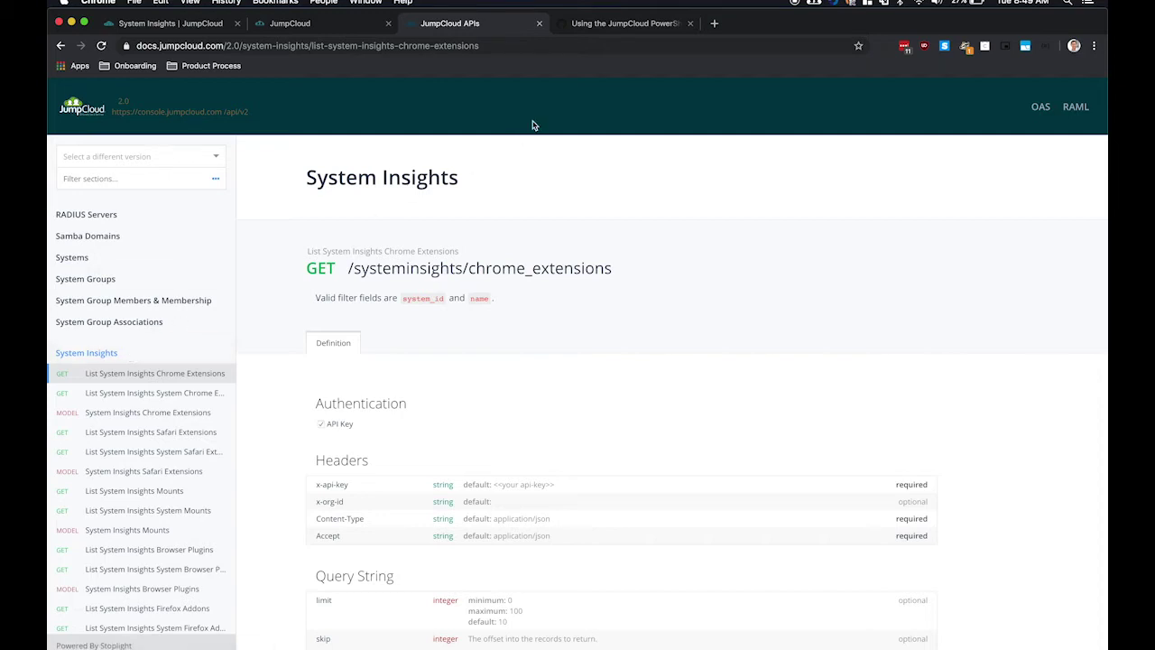
Jump to the wiki's System Insights Examples section listing Get-JCSystemInsights commands.
click(602, 31)
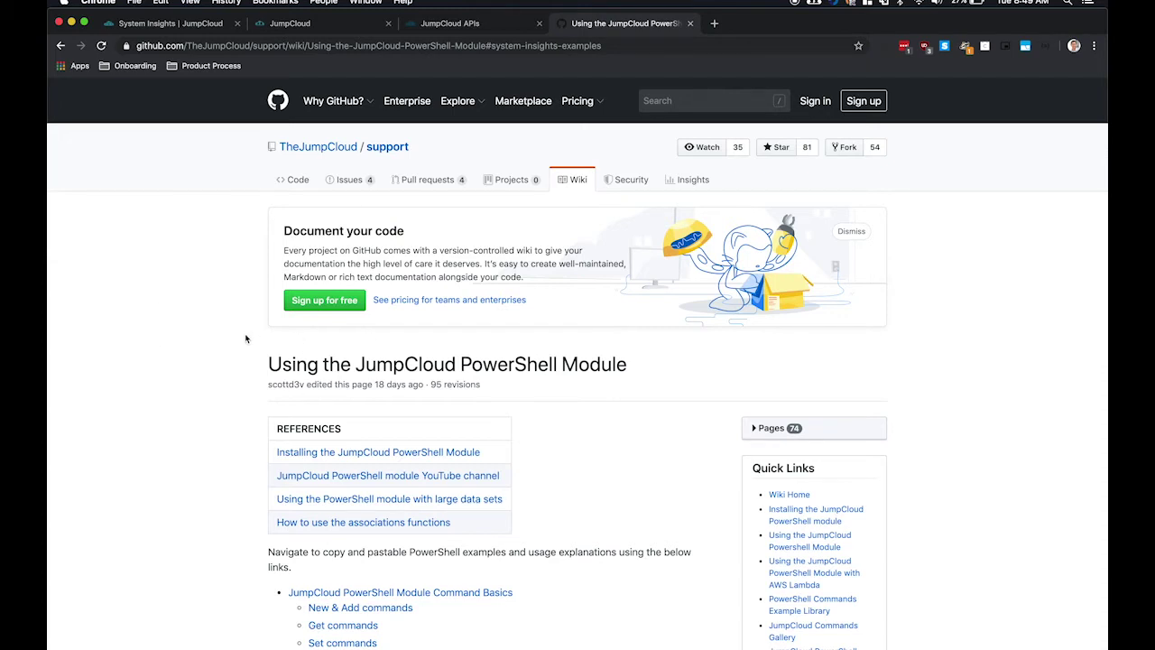
scroll(245, 338, down, 2)
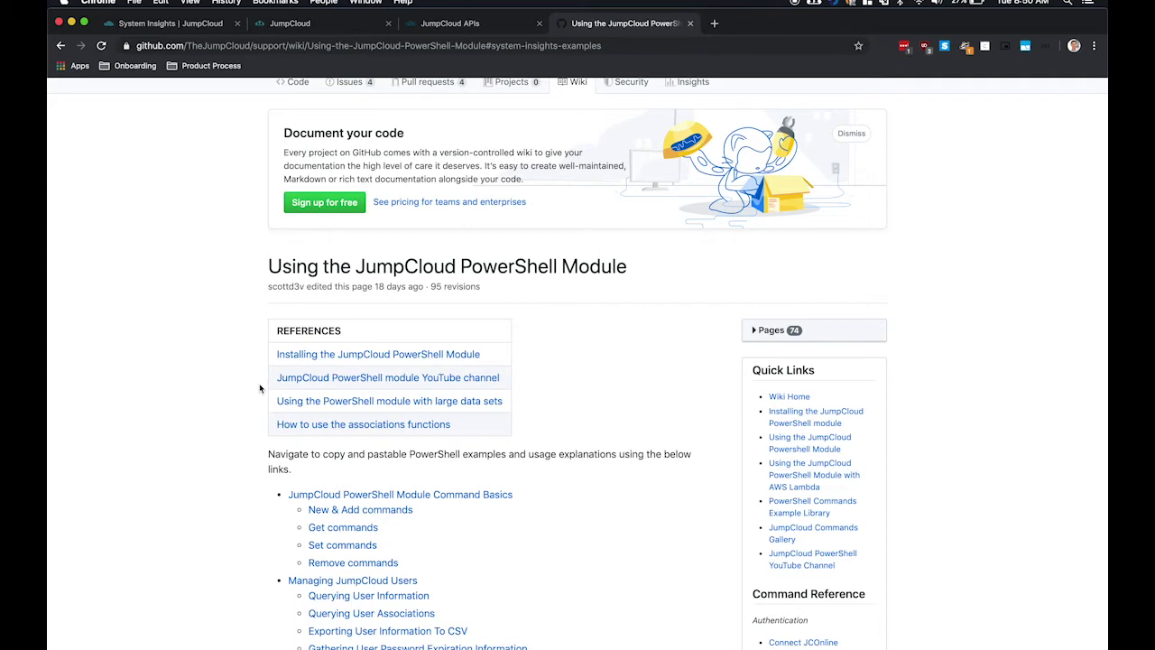
scroll(260, 388, down, 20)
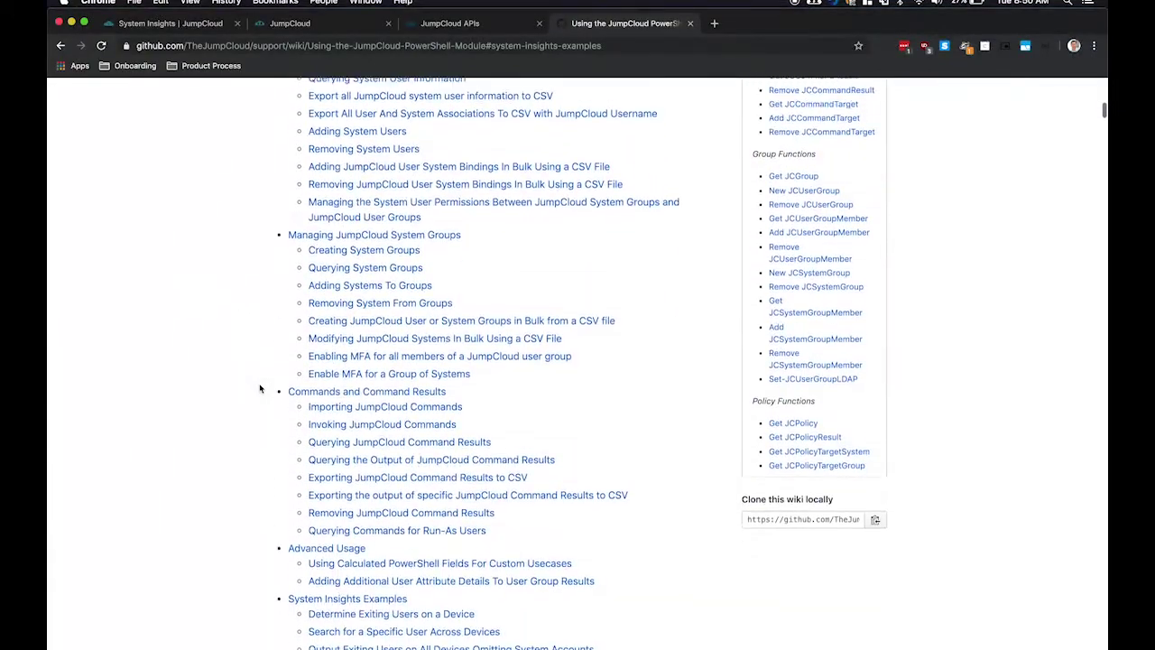
scroll(260, 388, down, 4)
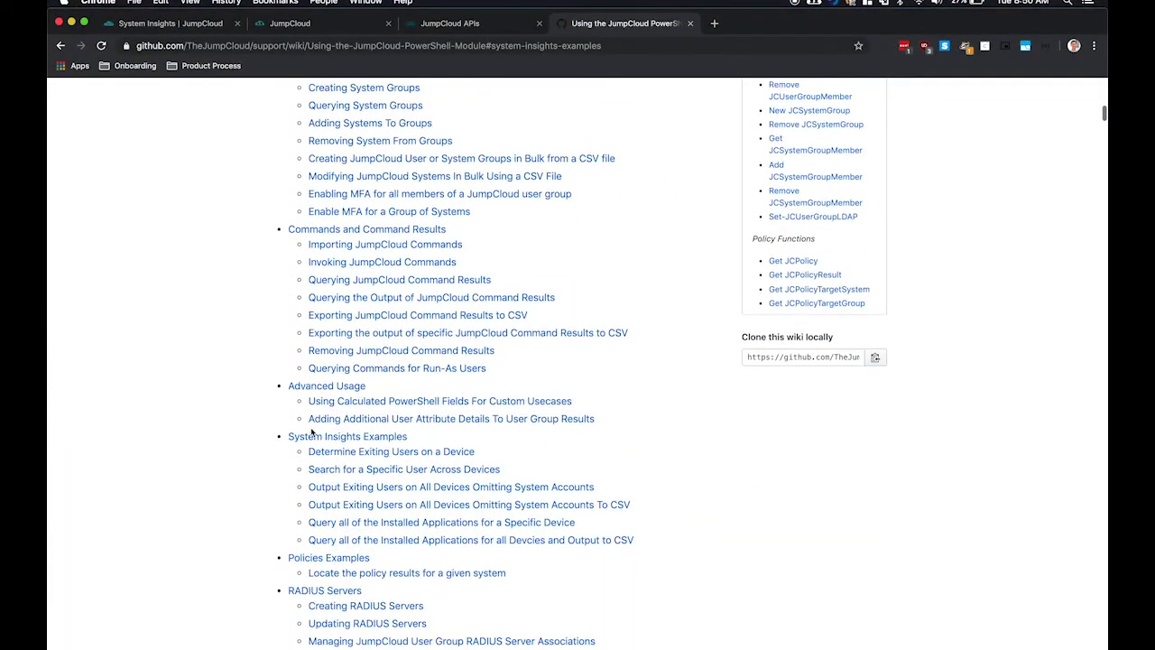
click(312, 435)
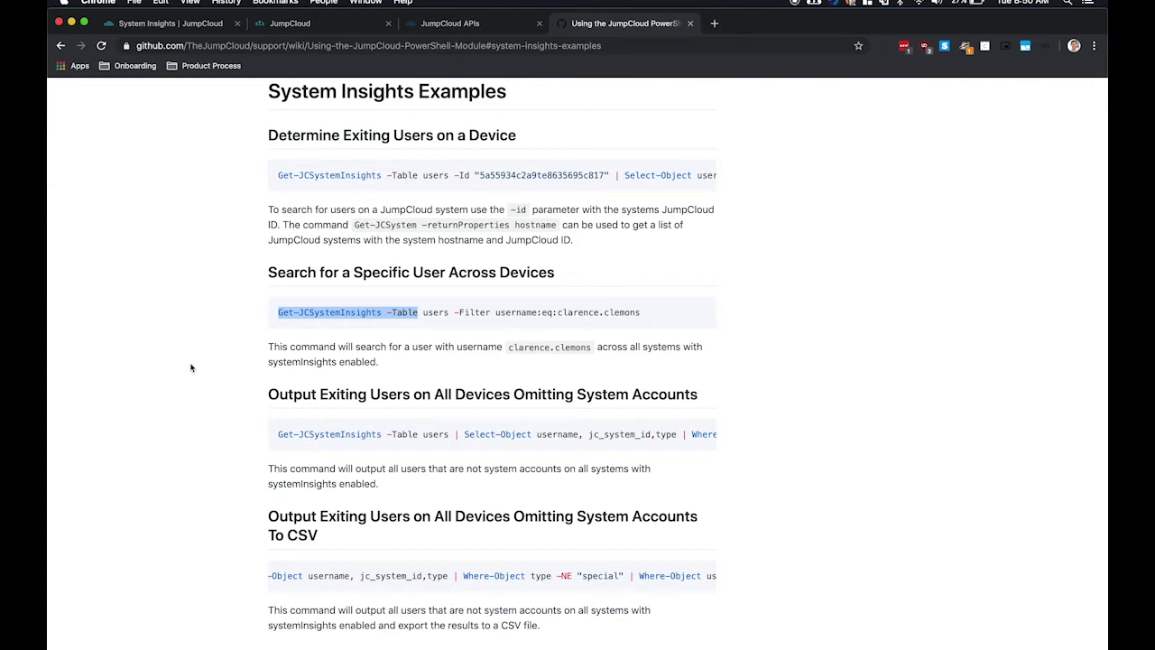
Start a pwsh session in Terminal and run Connect-JCOnline to reach the JumpCloudApiKey prompt.
key(super+Tab)
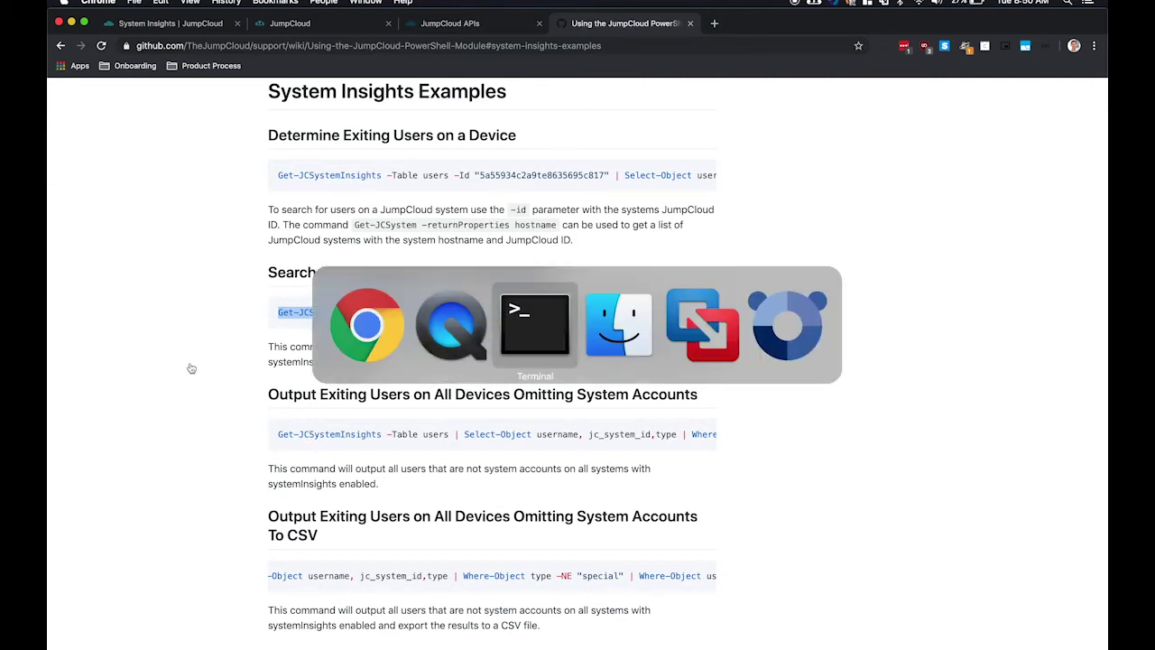
key(super+Tab)
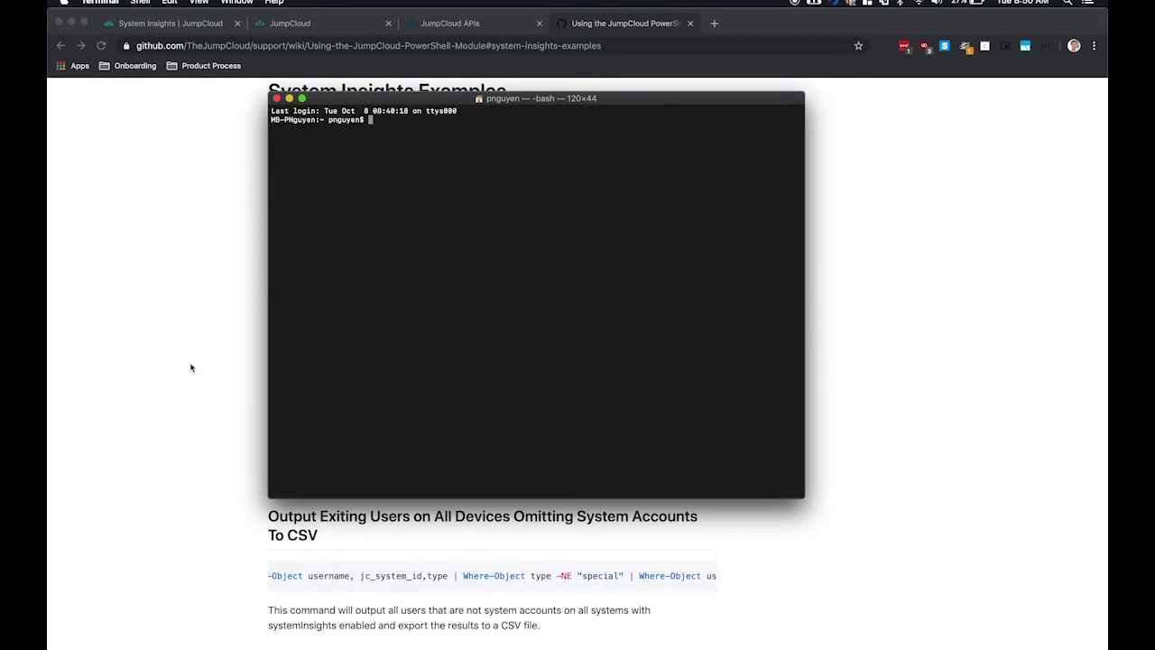
text(pwsh)
key(Return)
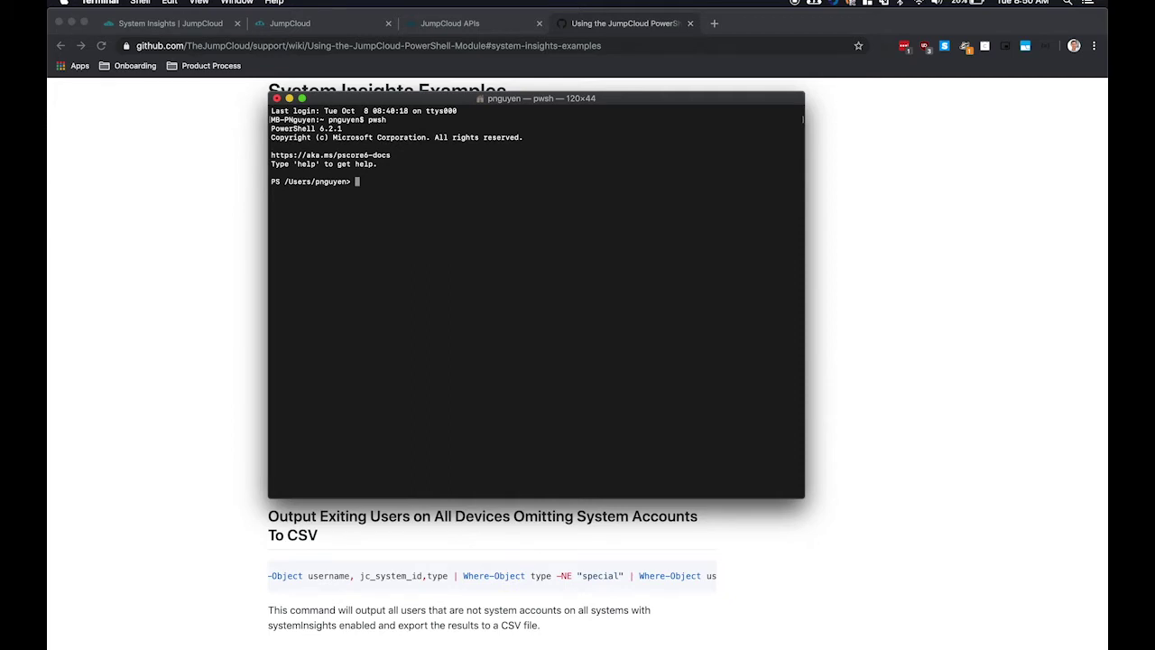
text(Connect-JCOnline)
key(Return)
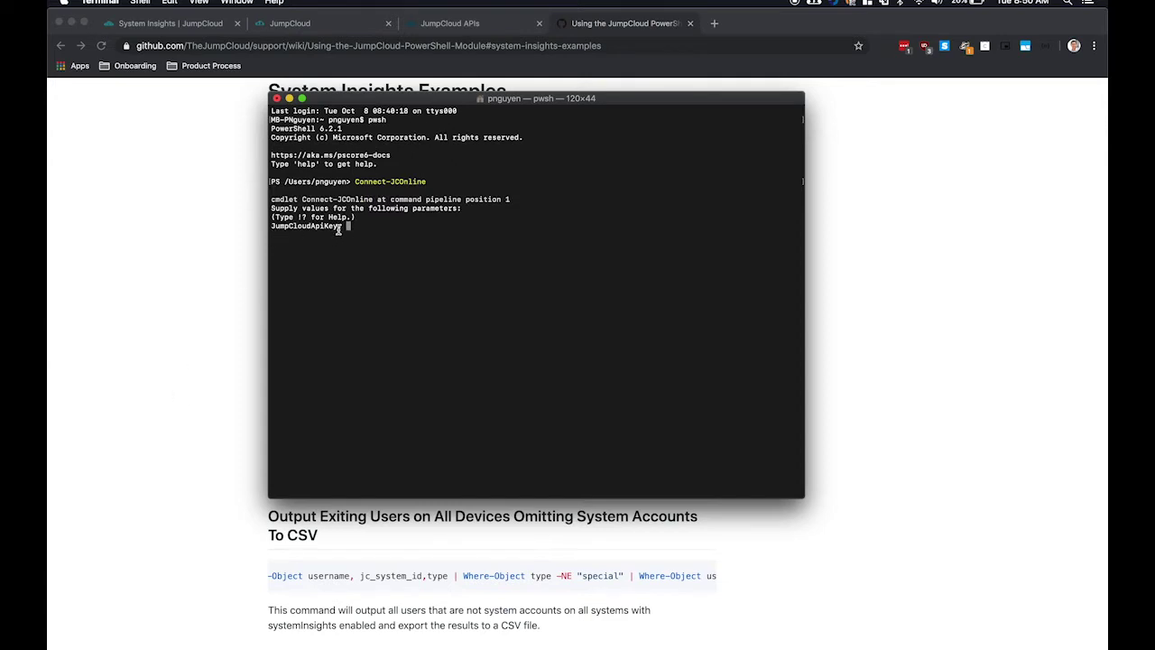
Copy the account's API key from API Settings and paste it into the Connect-JCOnline prompt.
click(315, 27)
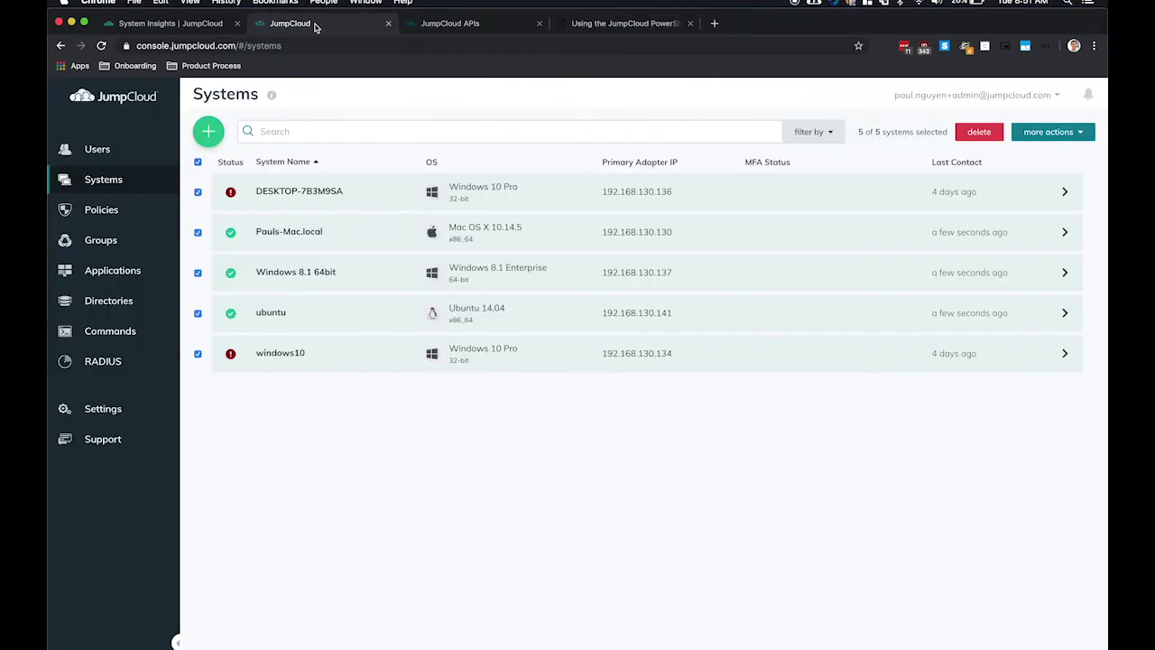
click(944, 96)
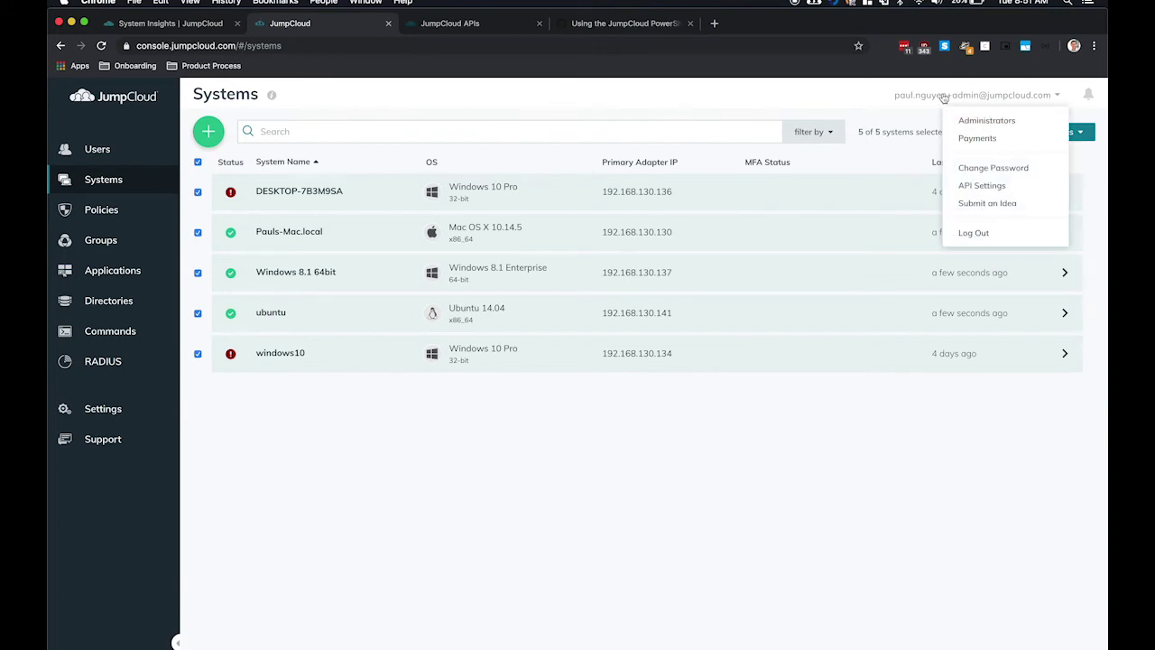
click(982, 185)
double_click(668, 296)
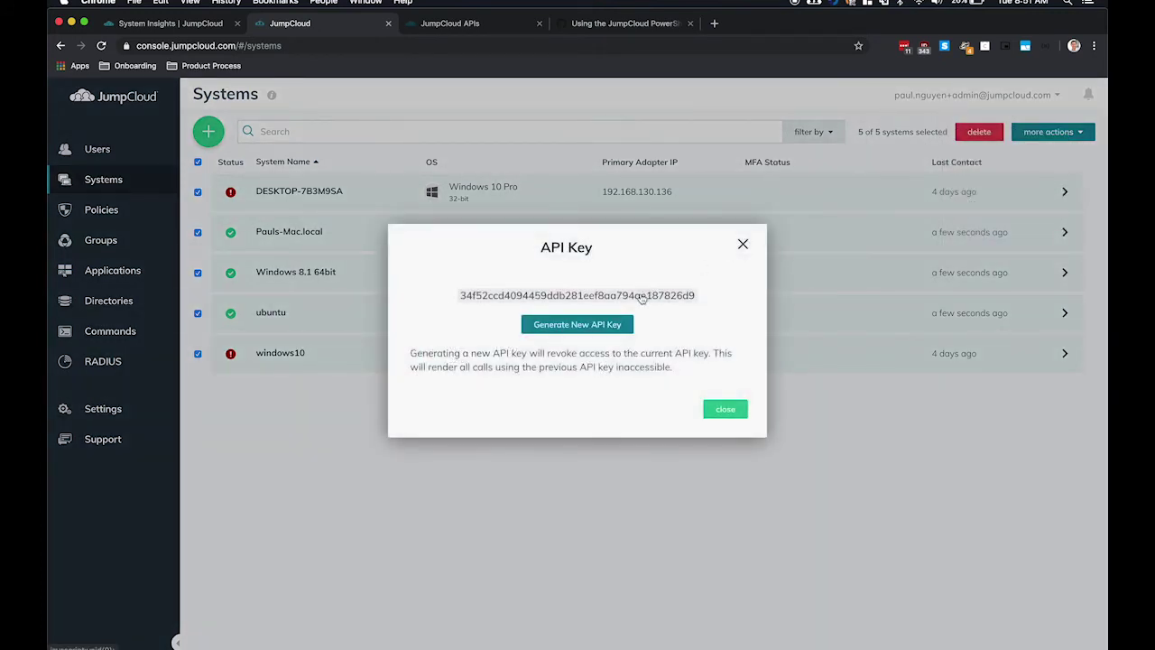
click(642, 298)
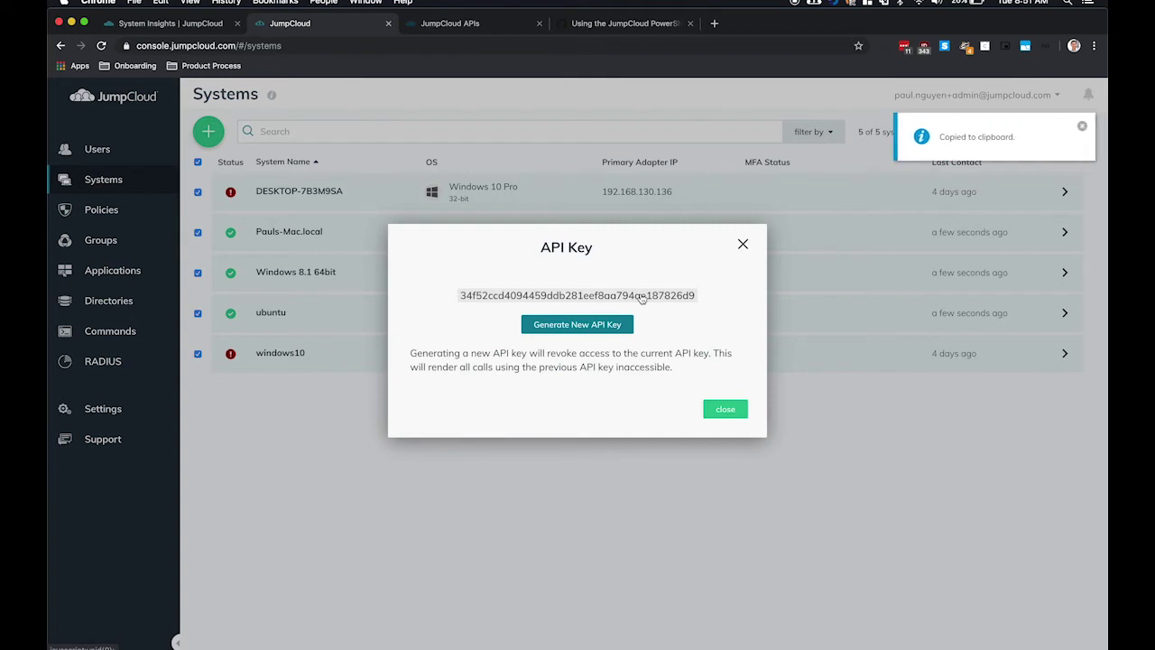
key(super+Tab)
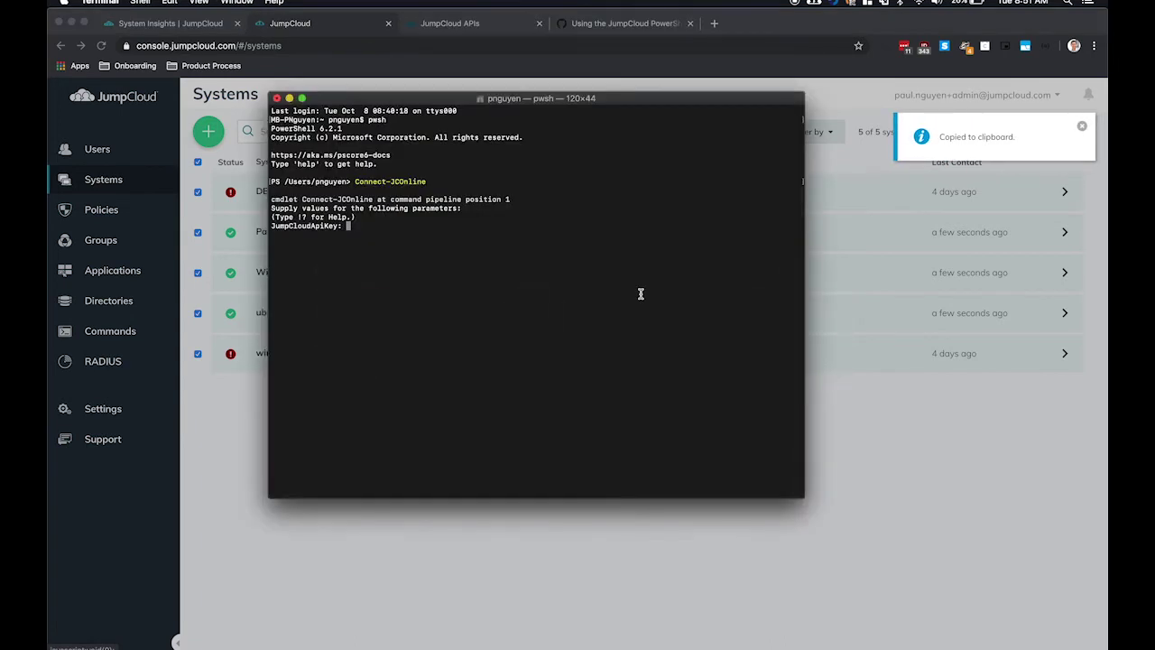
key(super+v)
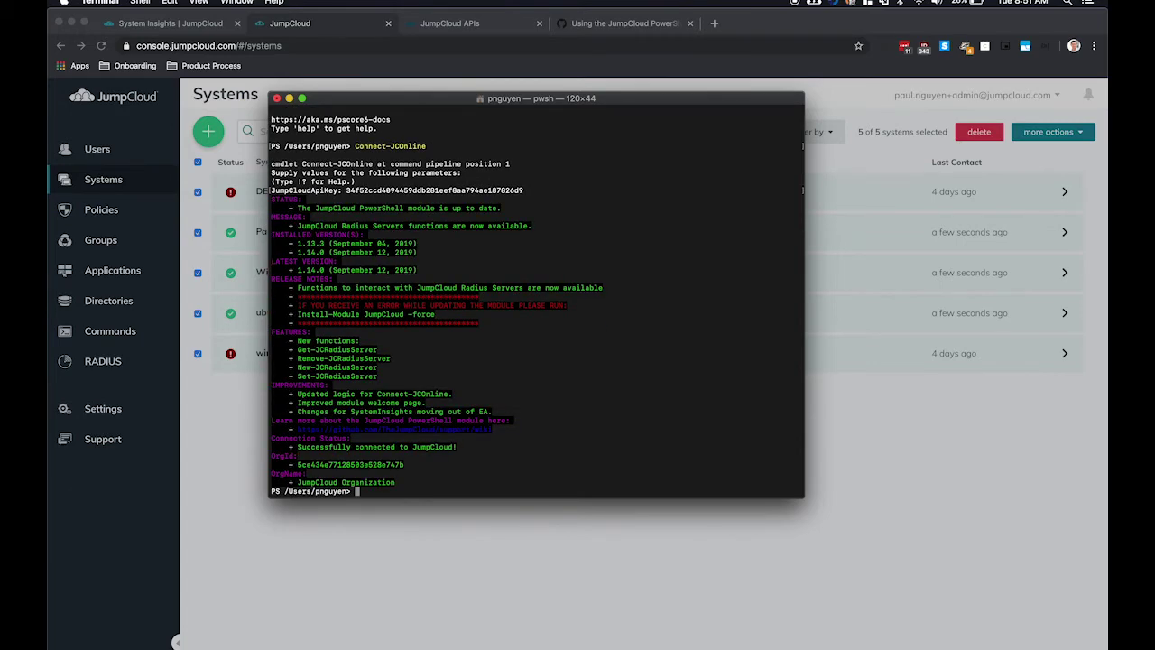
Return to the PowerShell module wiki's System Insights Examples.
click(610, 25)
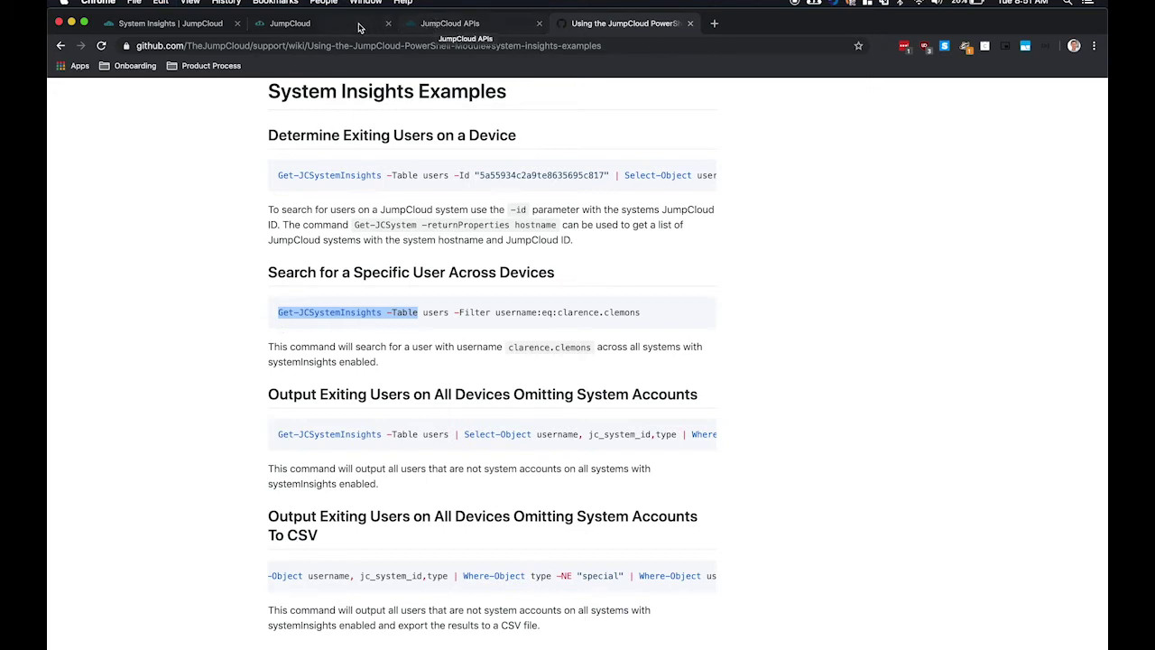
Run Get-JCSystemInsights -Table system_info in the PowerShell session.
key(super+Tab)
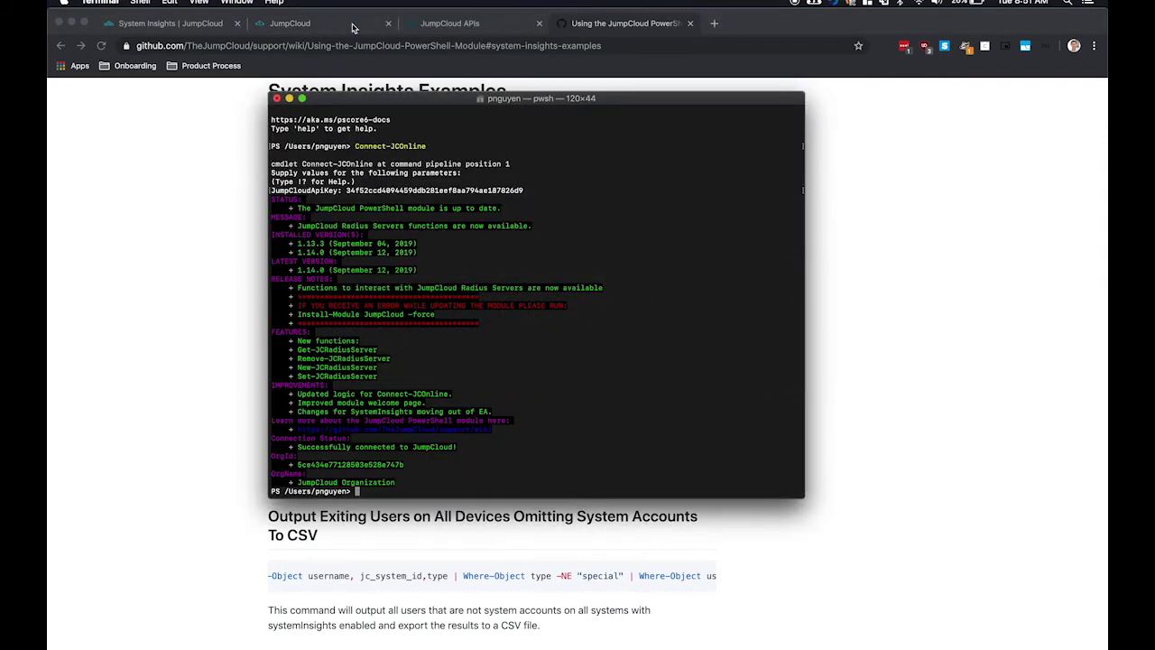
key(super+v)
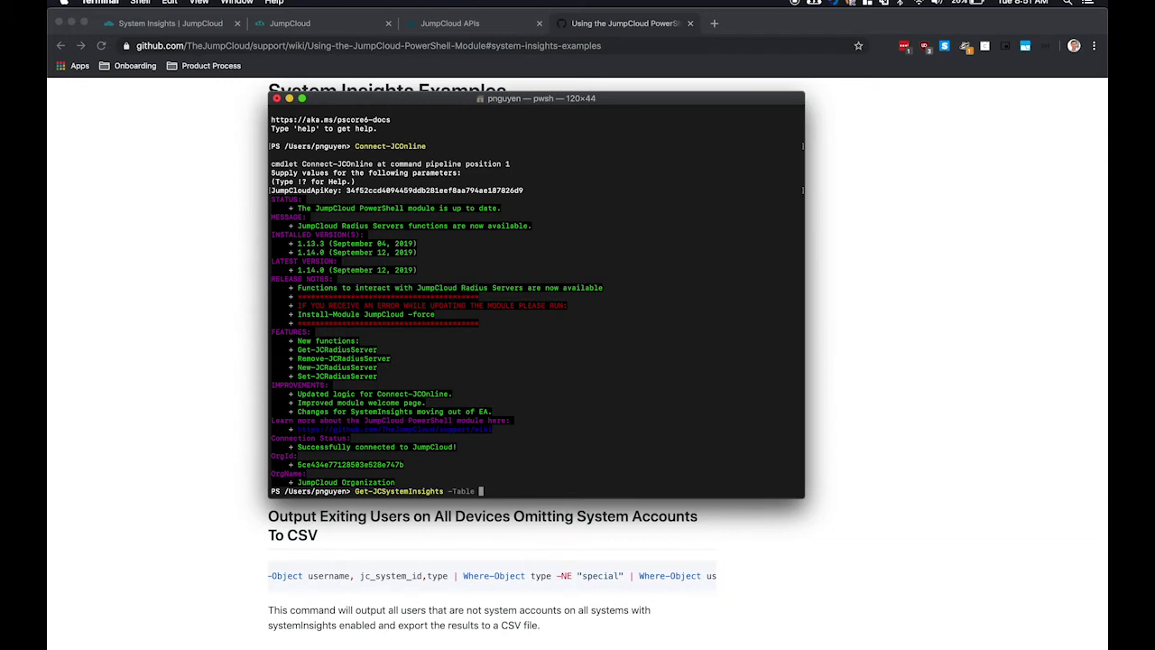
text(system_info)
key(Return)
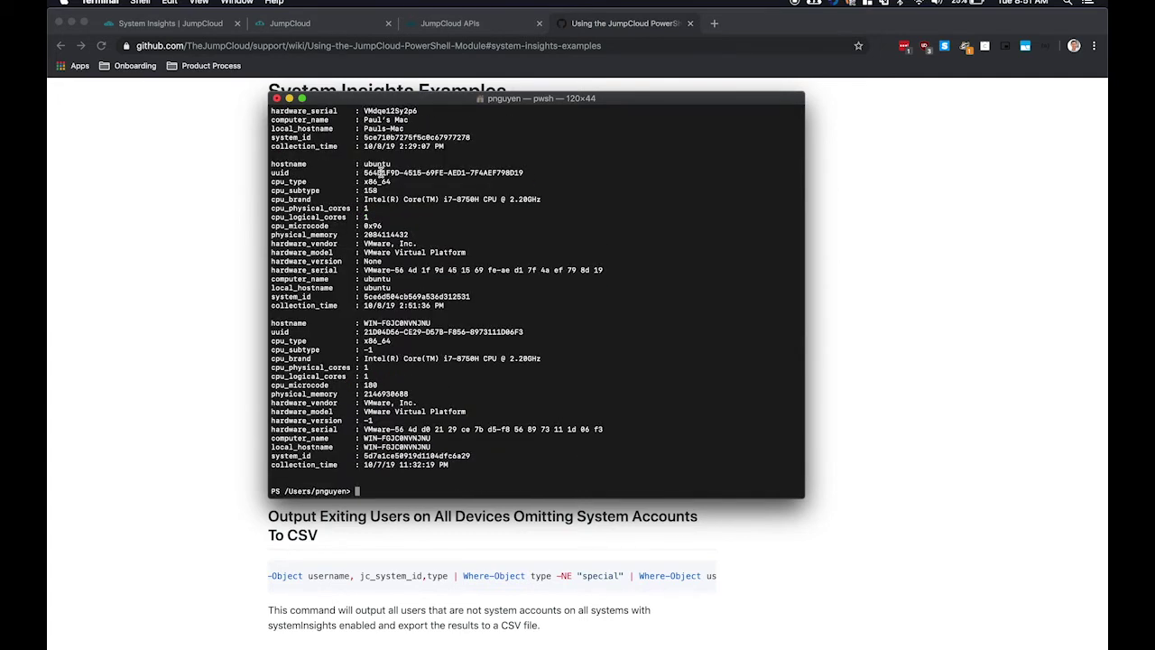
Highlight the cpu type, physical_memory, hardware vendor/model and hostname fields in the output.
scroll(381, 172, up, 5)
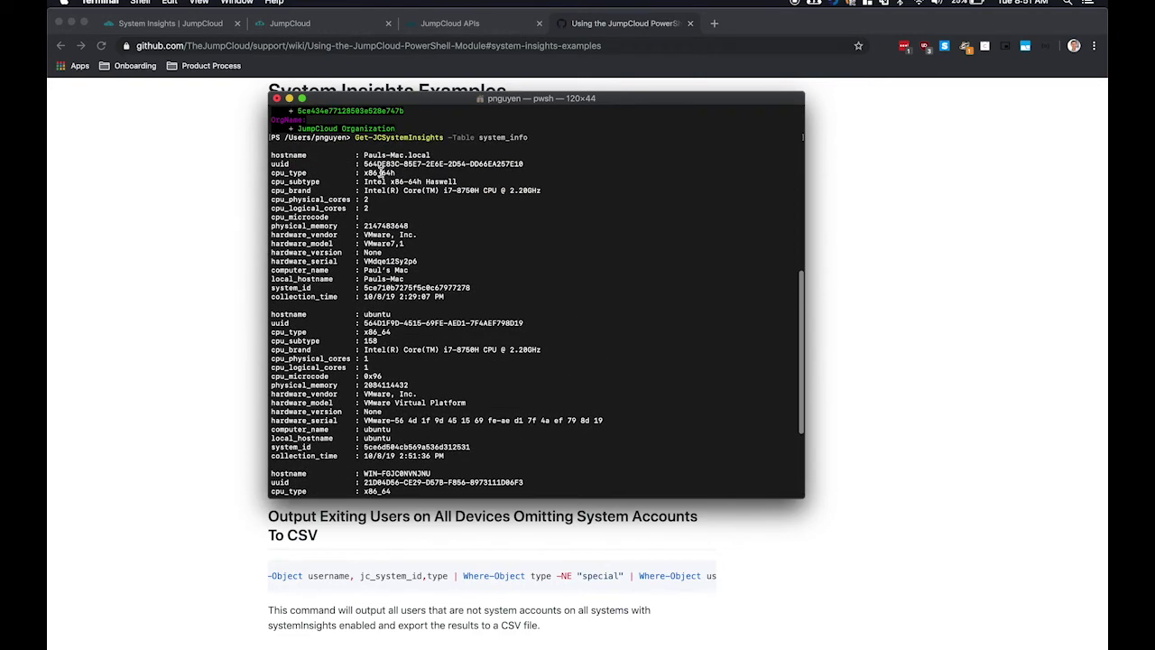
right_click(381, 171)
click(360, 177)
scroll(361, 237, down, 3)
scroll(361, 236, down, 3)
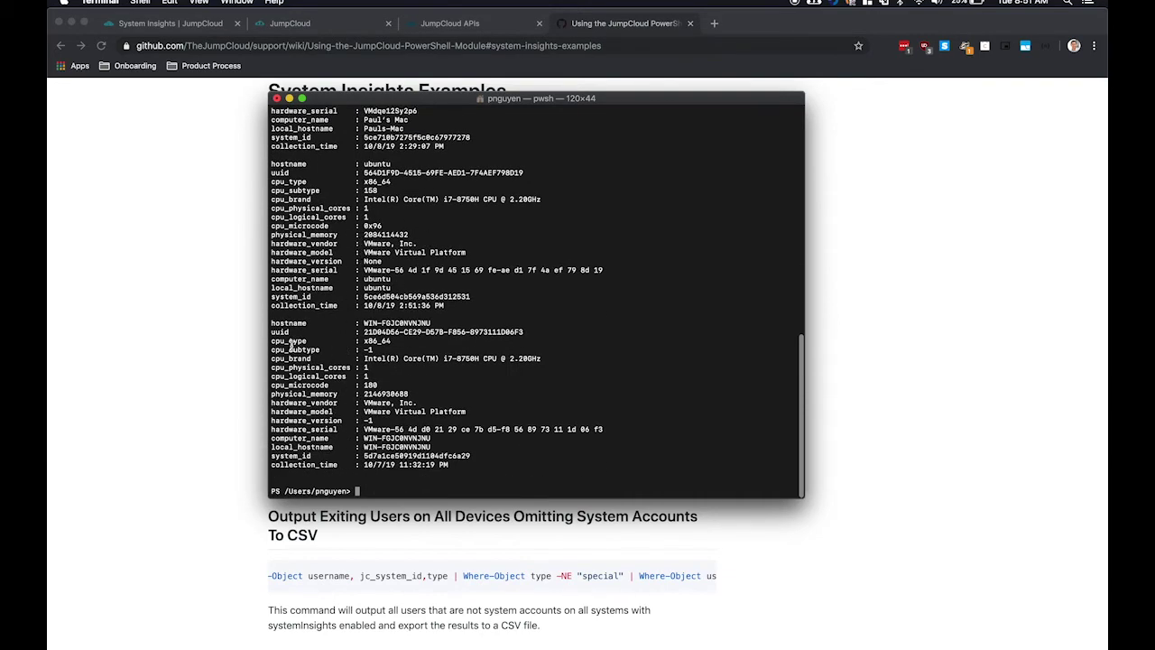
drag(277, 322, 390, 324)
drag(271, 343, 320, 354)
drag(293, 395, 340, 395)
drag(272, 403, 326, 448)
click(323, 422)
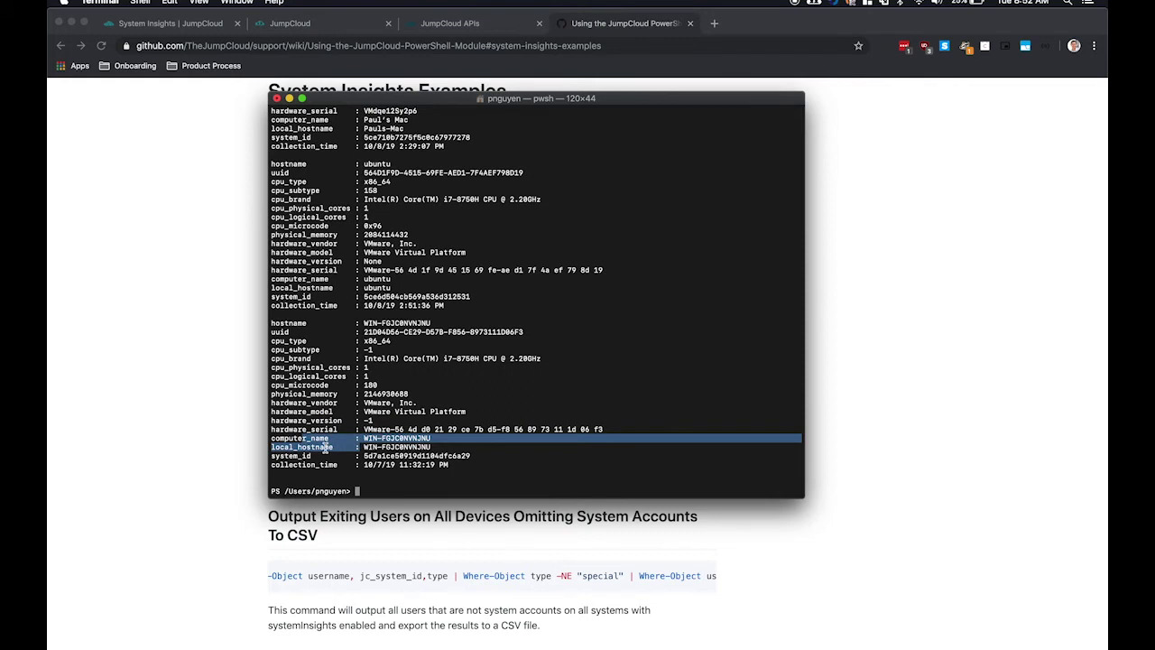
click(346, 465)
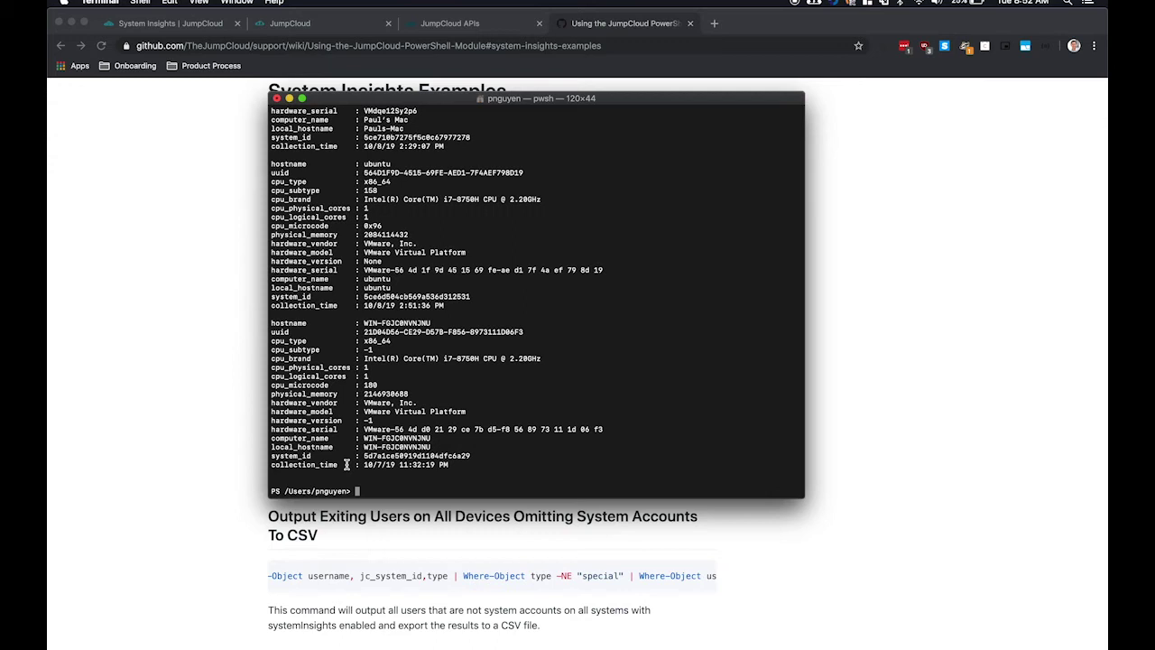
Rerun the query as Get-JCSystemInsights -Table apps.
key(Up)
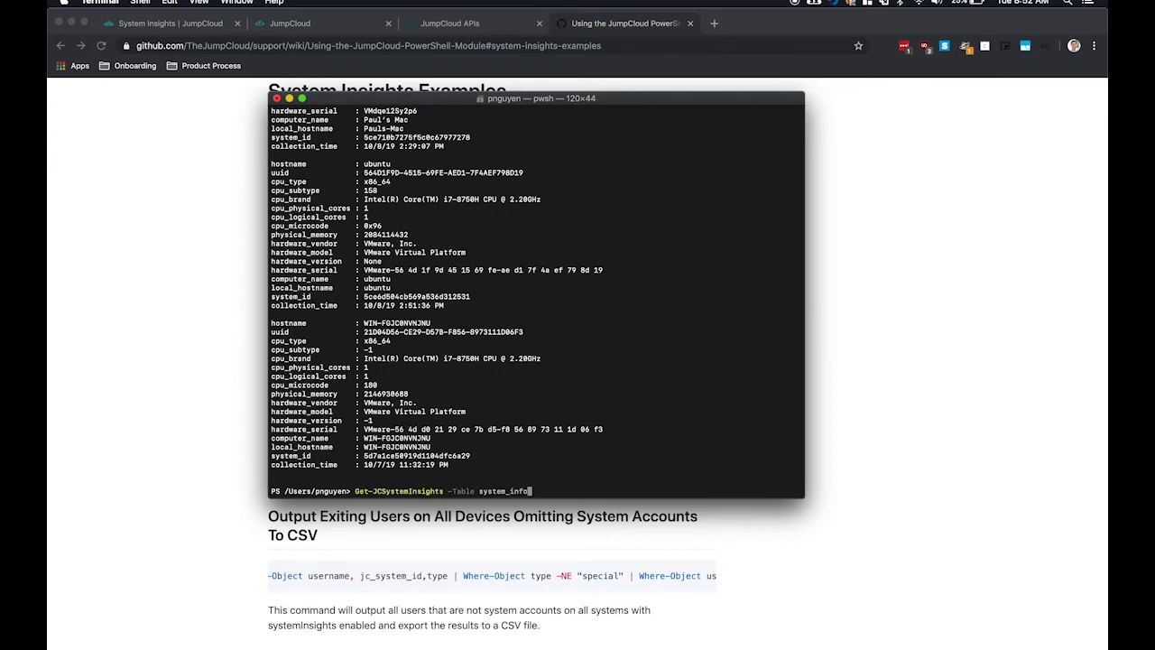
key(BackSpace)
key(BackSpace)
key(BackSpace)
key(BackSpace)
key(BackSpace)
key(BackSpace)
key(BackSpace)
key(BackSpace)
key(BackSpace)
key(BackSpace)
key(BackSpace)
text(apps)
key(Return)
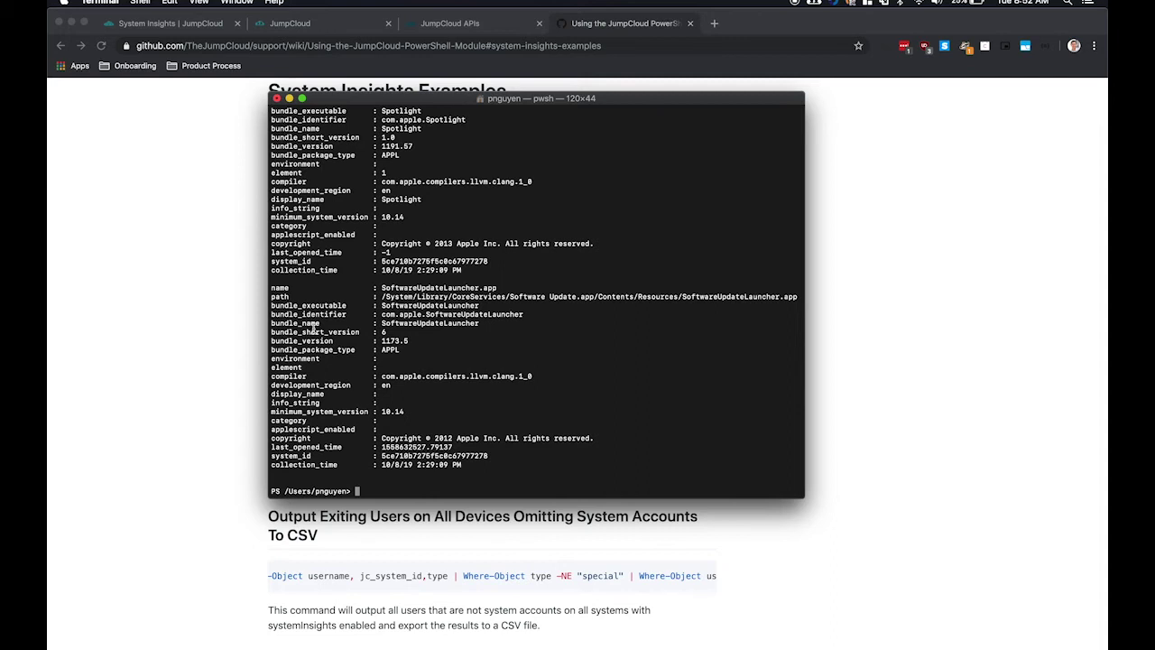
Highlight the name, bundle_short_version and last_opened_time fields of an app.
drag(273, 288, 400, 289)
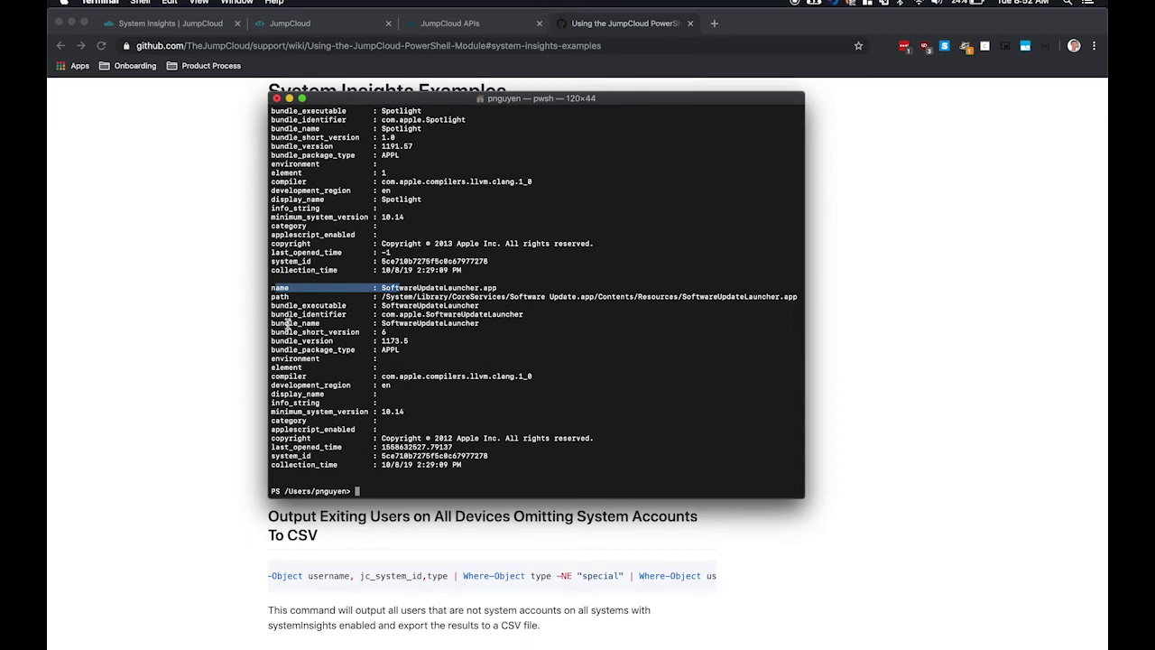
drag(289, 332, 384, 333)
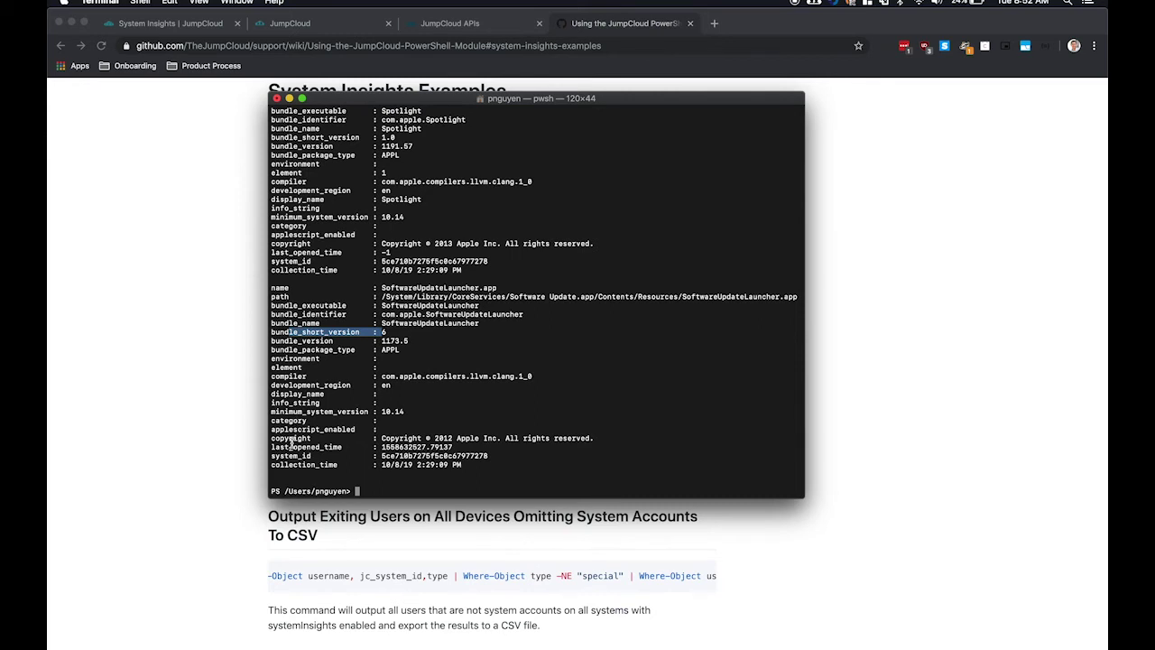
drag(285, 446, 400, 446)
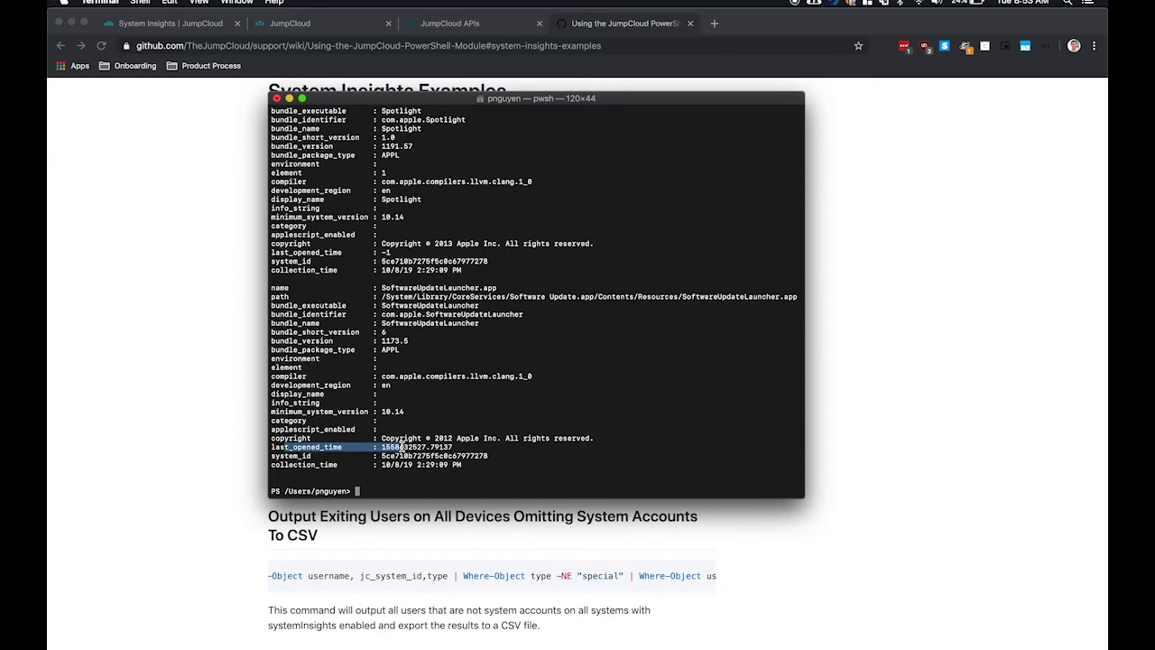
Run Get-JCSystemInsights -Table programs and scroll through the Windows programs listed.
click(387, 491)
text(Get-JCSystemInsights -Table apps)
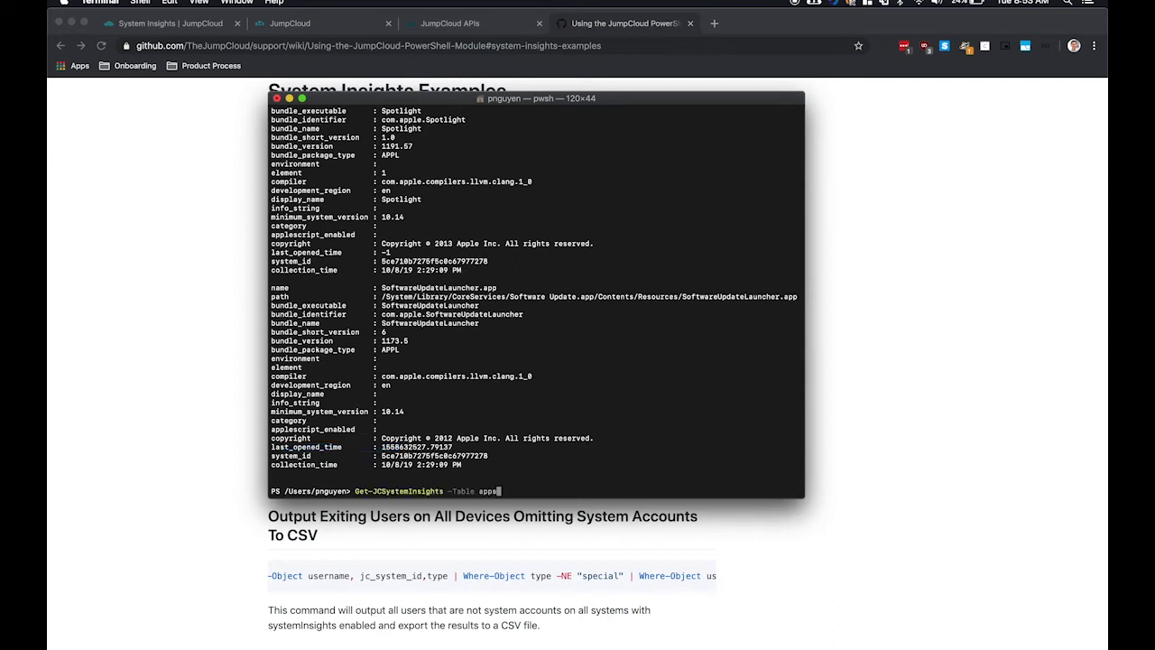
key(BackSpace)
key(BackSpace)
key(BackSpace)
key(BackSpace)
text(programs)
key(Return)
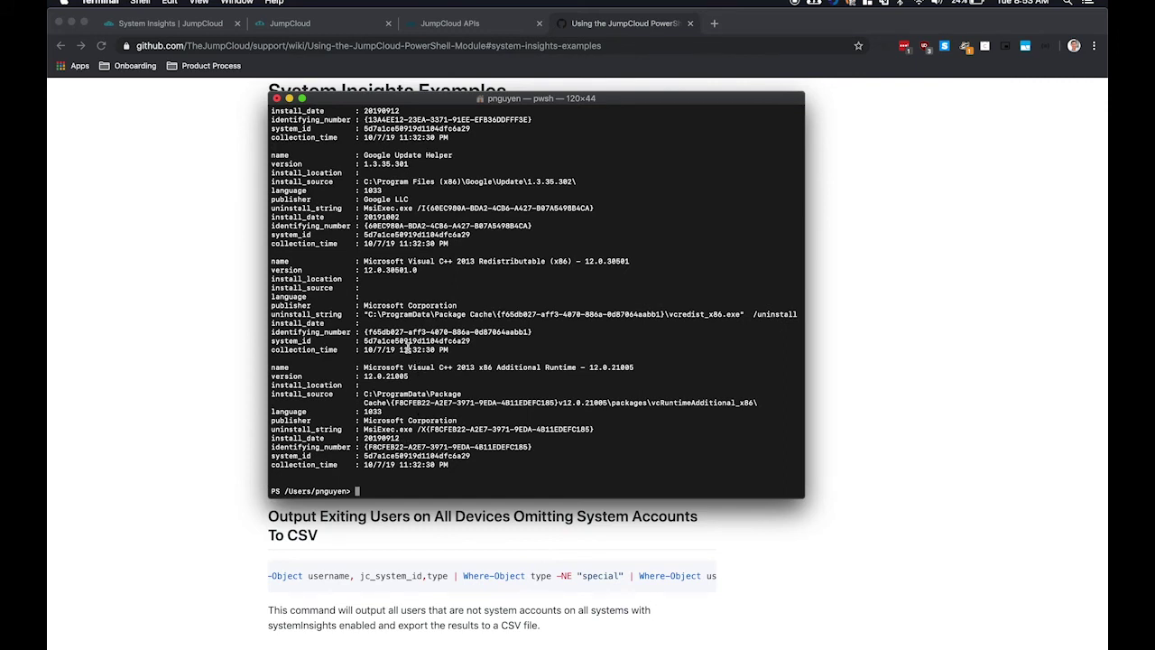
scroll(408, 348, up, 1)
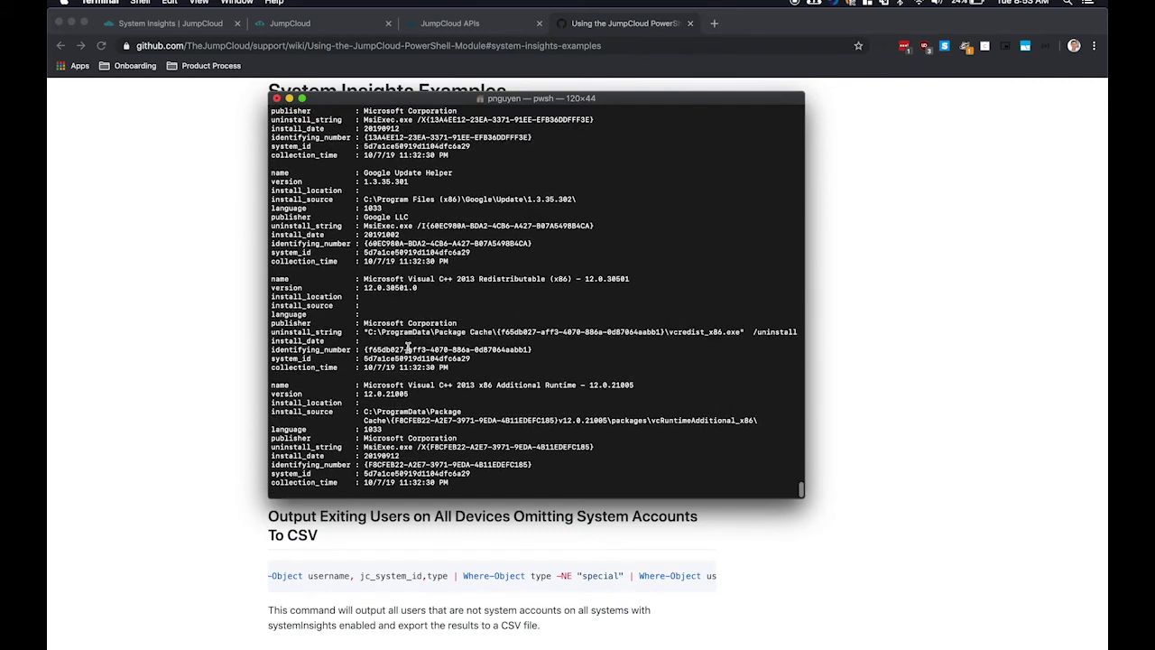
scroll(408, 348, up, 5)
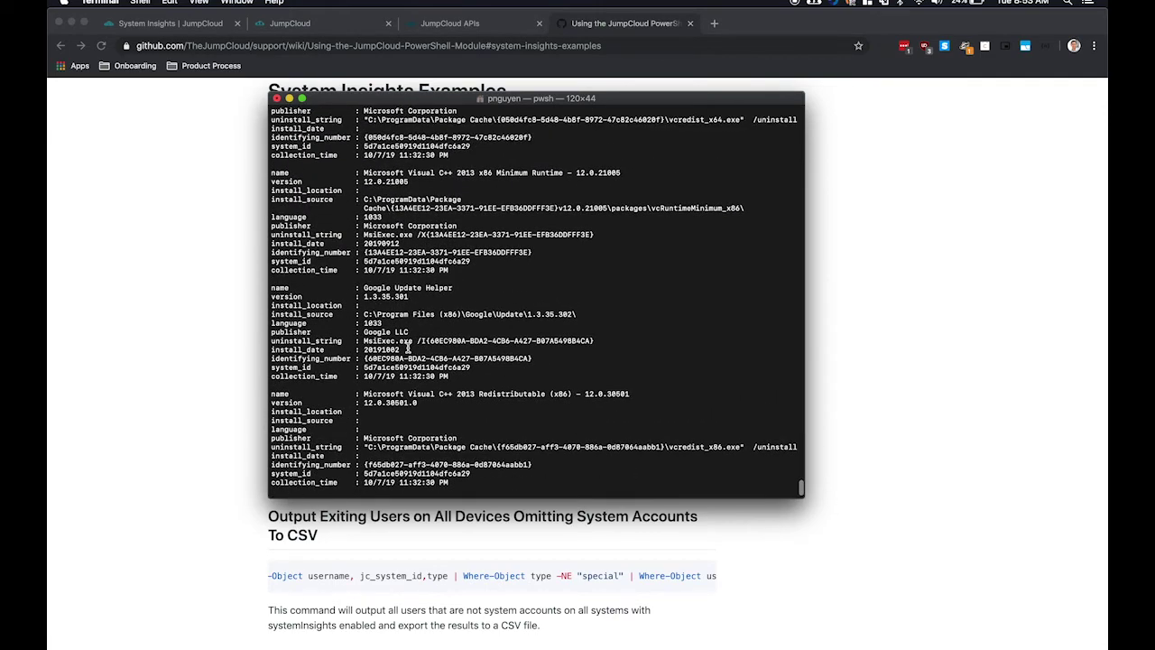
scroll(408, 348, down, 5)
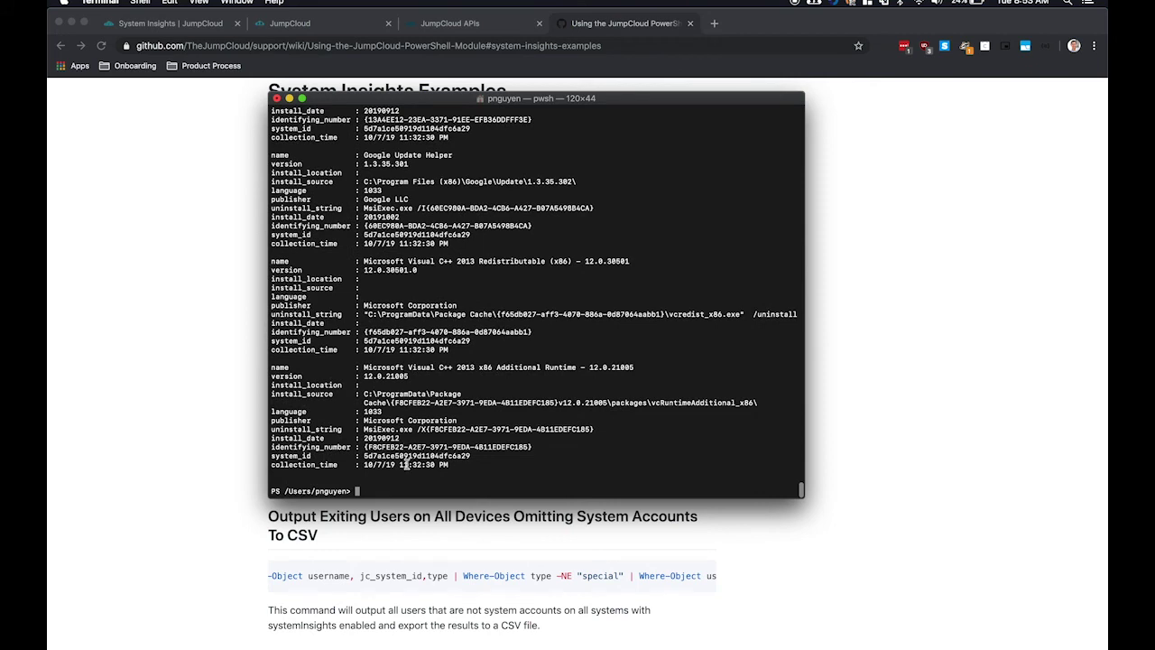
Filter the programs query with Where-Object name -like "*Chrome*" and highlight Chrome version 77.0.3865.90.
key(Up)
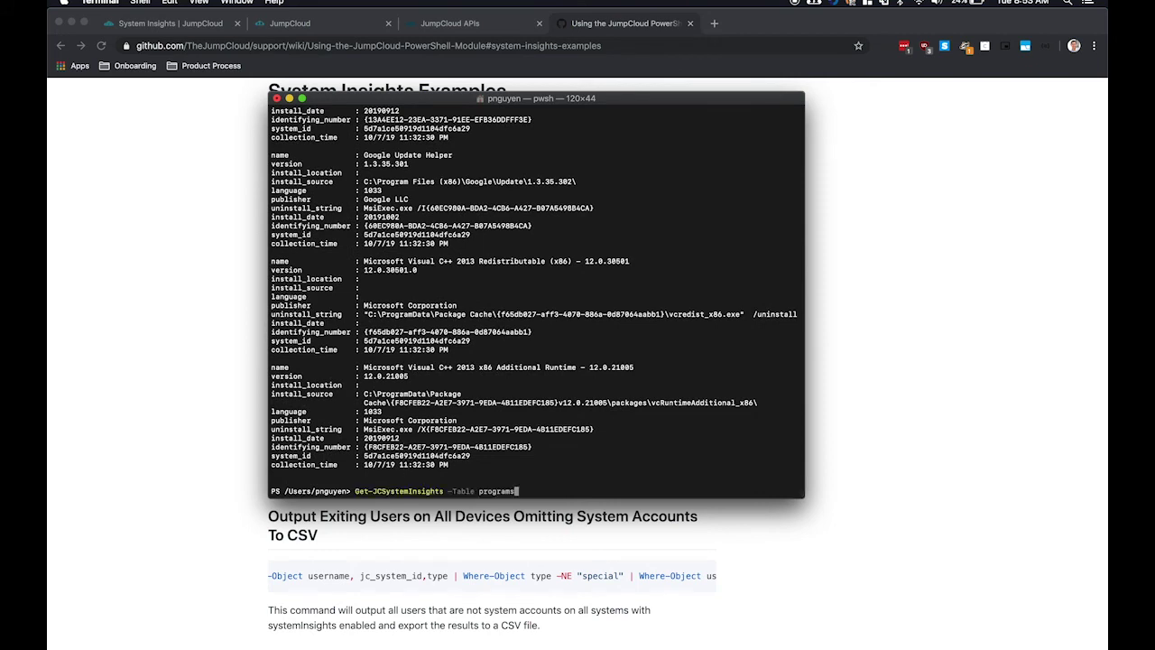
text(| Where-Object)
text(name -like "*Chrome)
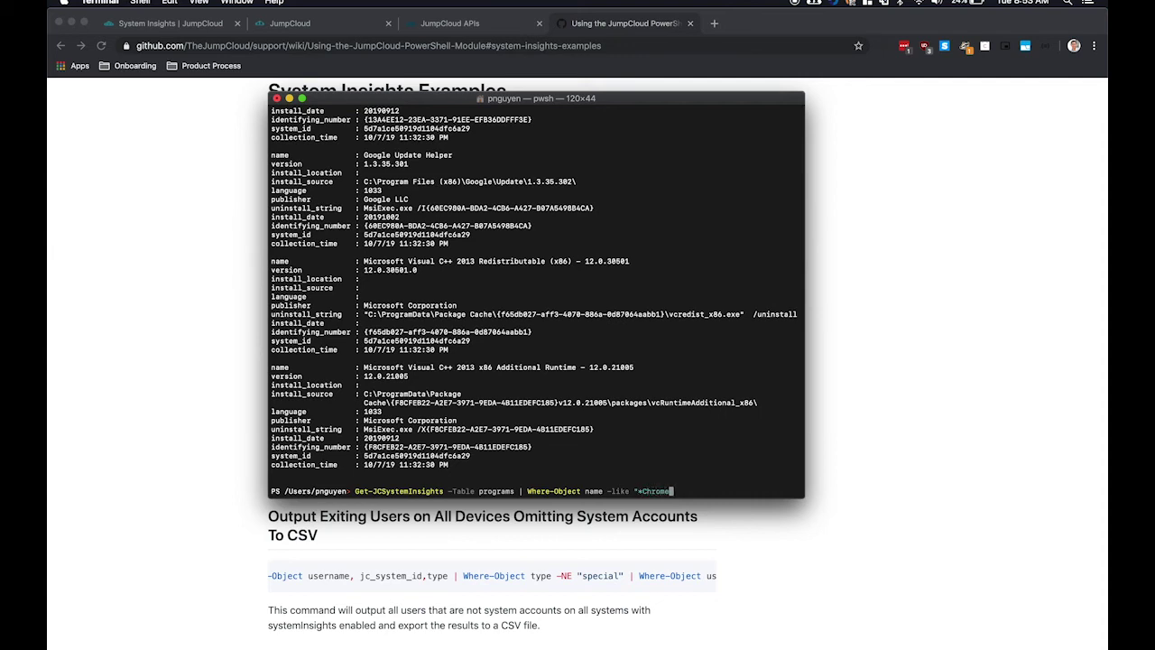
text(")
key(BackSpace)
text(*")
key(Return)
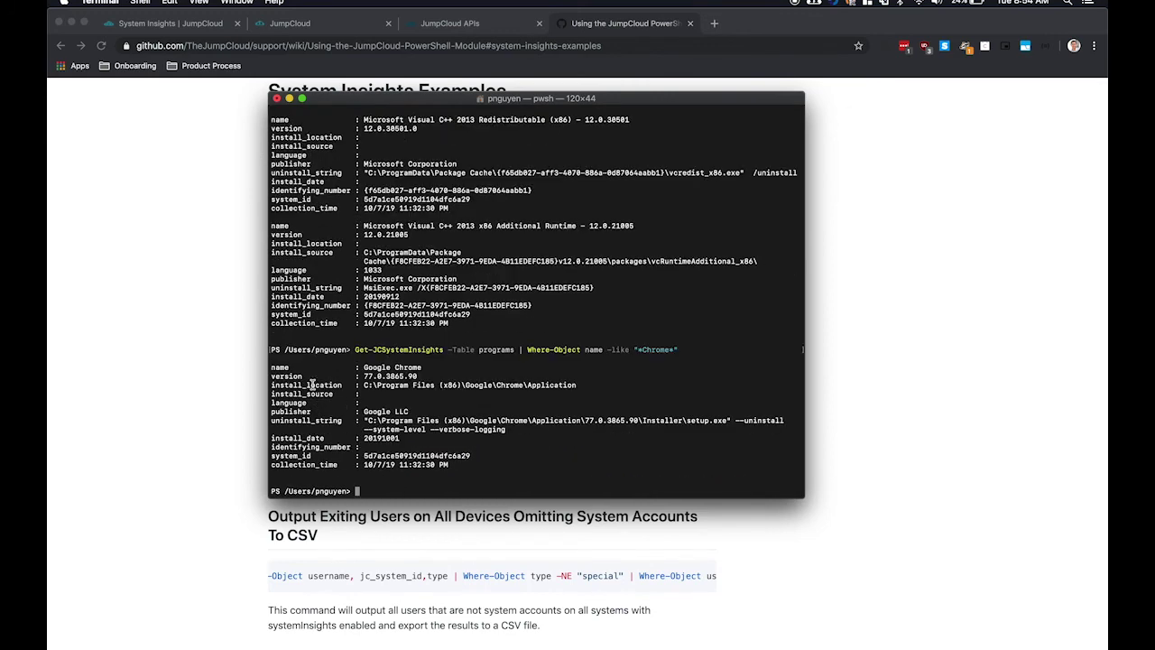
mouse_move(282, 369)
mouse_down()
mouse_move(420, 375)
mouse_move(269, 377)
mouse_up()
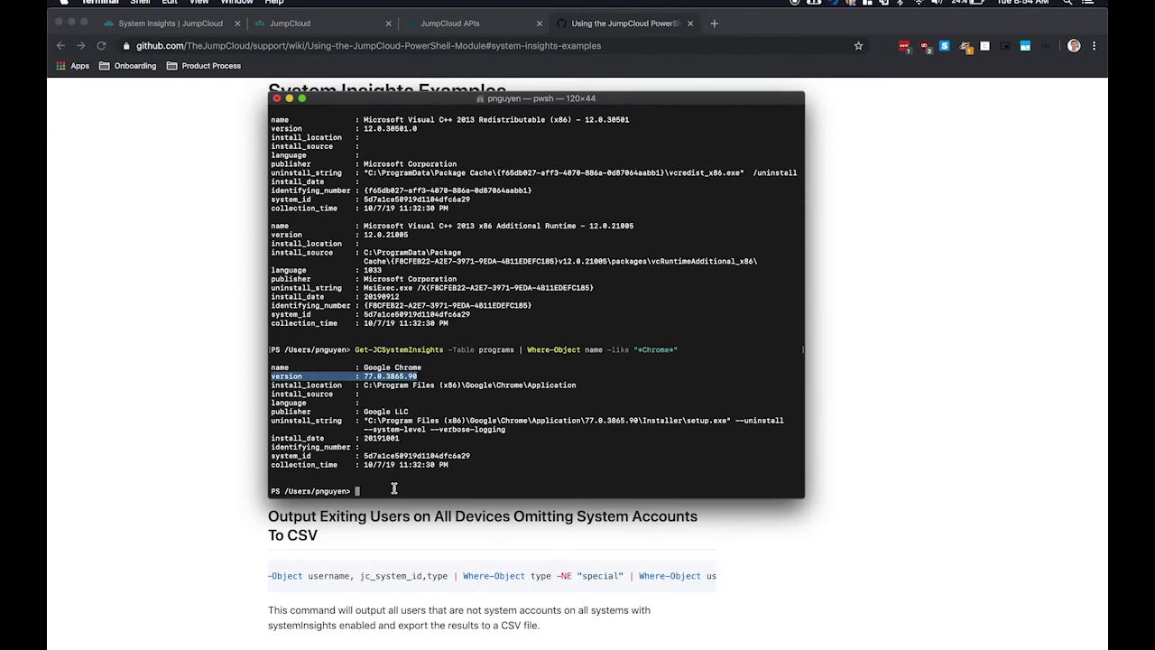
Replace the Chrome filter with | Export-CSV applications.csv and run the programs query.
key(Up)
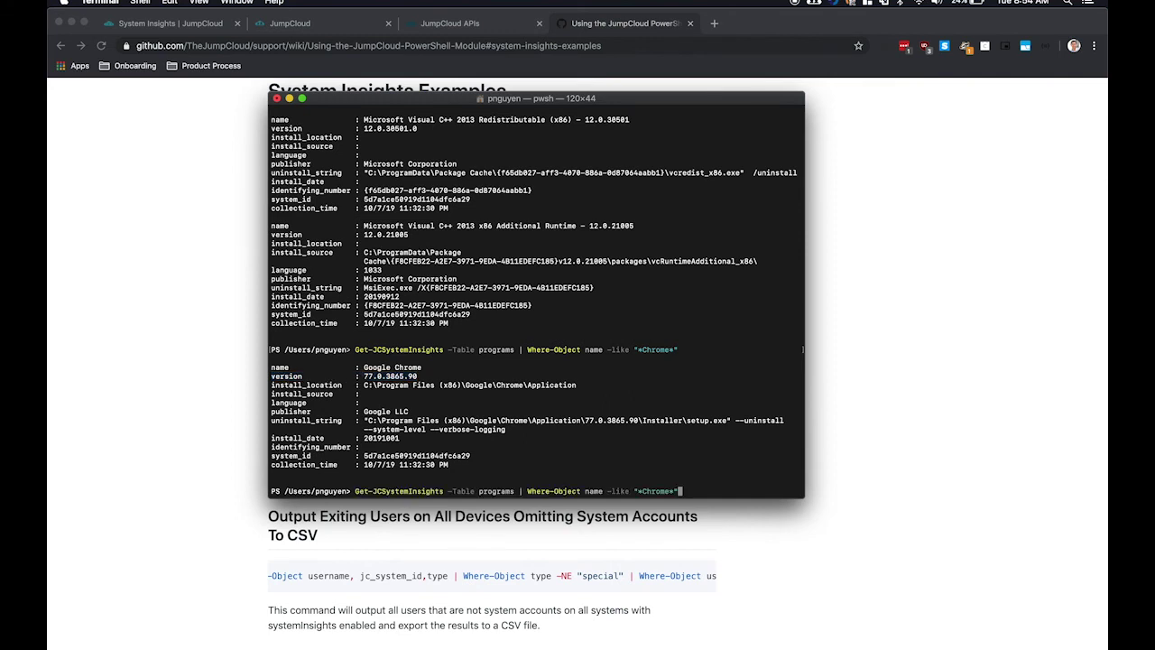
key(BackSpace)
key(BackSpace)
key(BackSpace)
key(BackSpace)
key(BackSpace)
key(BackSpace)
key(BackSpace)
key(BackSpace)
key(BackSpace)
key(BackSpace)
key(BackSpace)
key(BackSpace)
key(BackSpace)
key(BackSpace)
key(BackSpace)
key(BackSpace)
key(BackSpace)
key(BackSpace)
key(BackSpace)
key(BackSpace)
key(BackSpace)
key(BackSpace)
key(BackSpace)
key(BackSpace)
key(BackSpace)
key(BackSpace)
key(BackSpace)
key(BackSpace)
key(BackSpace)
key(BackSpace)
key(BackSpace)
key(BackSpace)
key(BackSpace)
key(BackSpace)
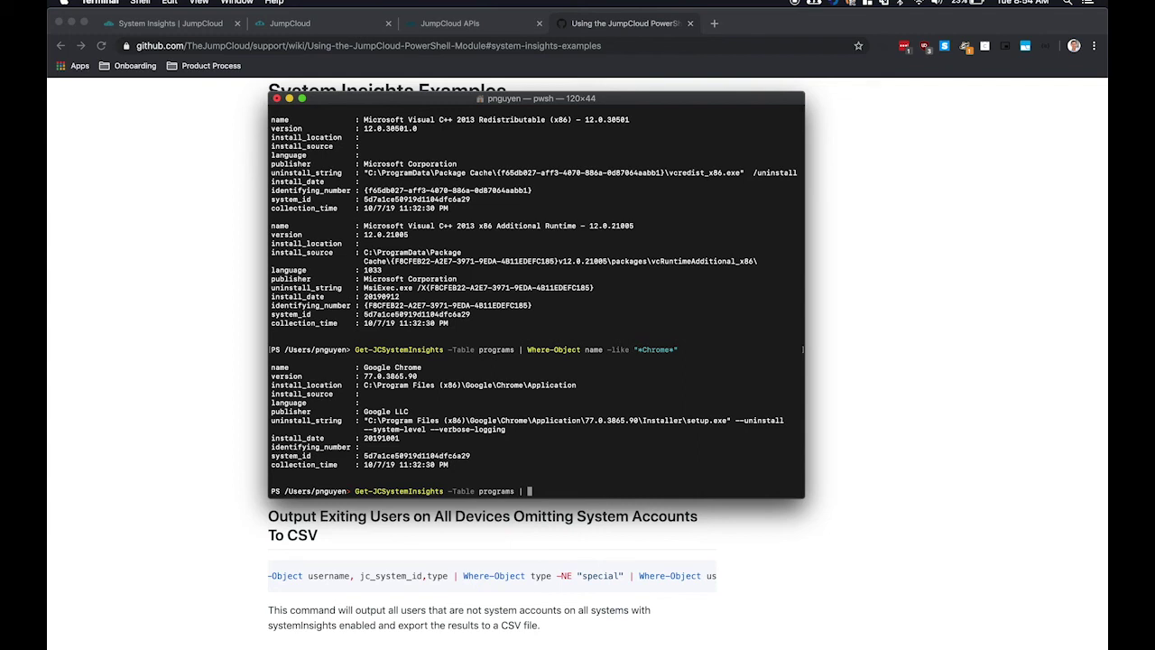
text(Export-CSV)
text(applications.csv)
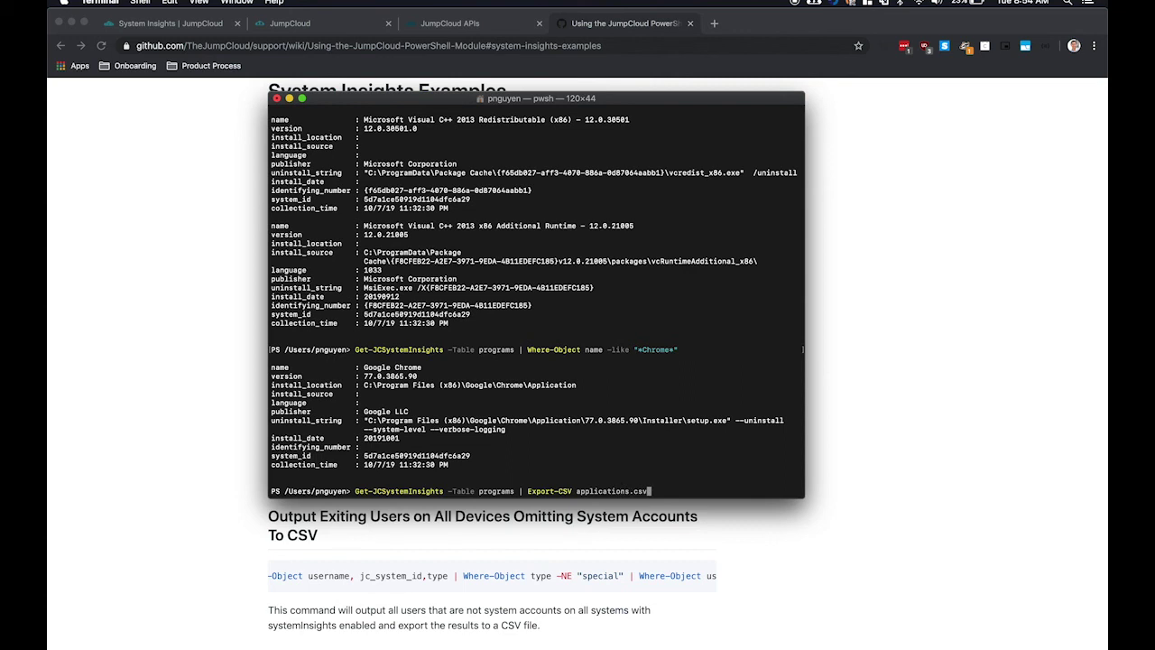
key(Return)
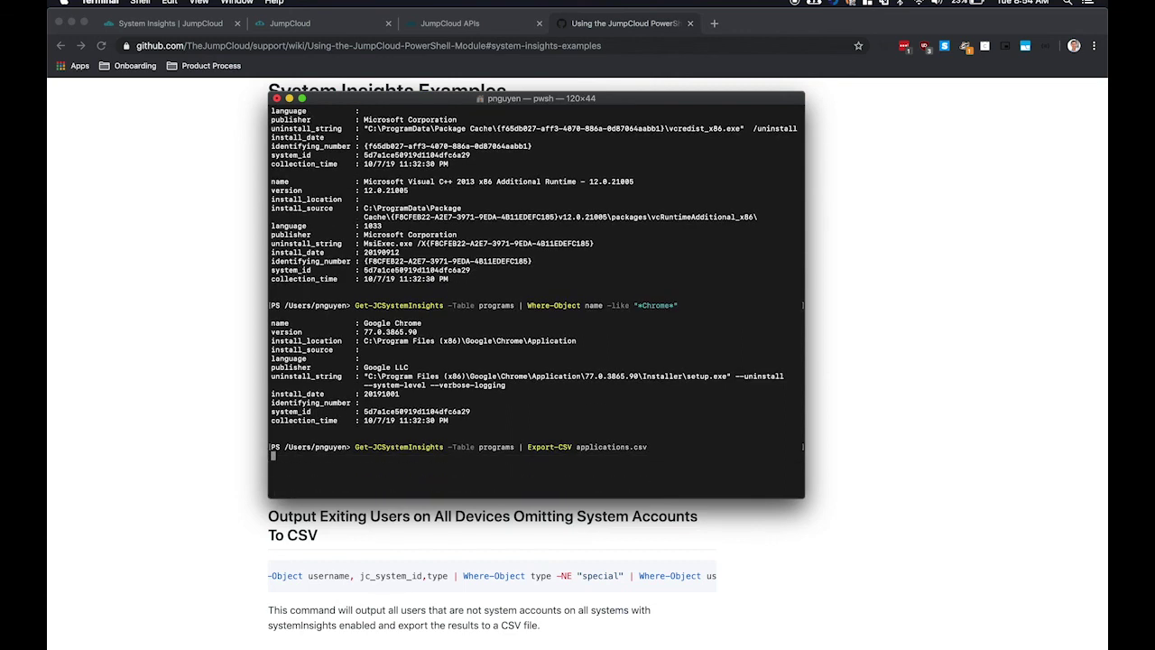